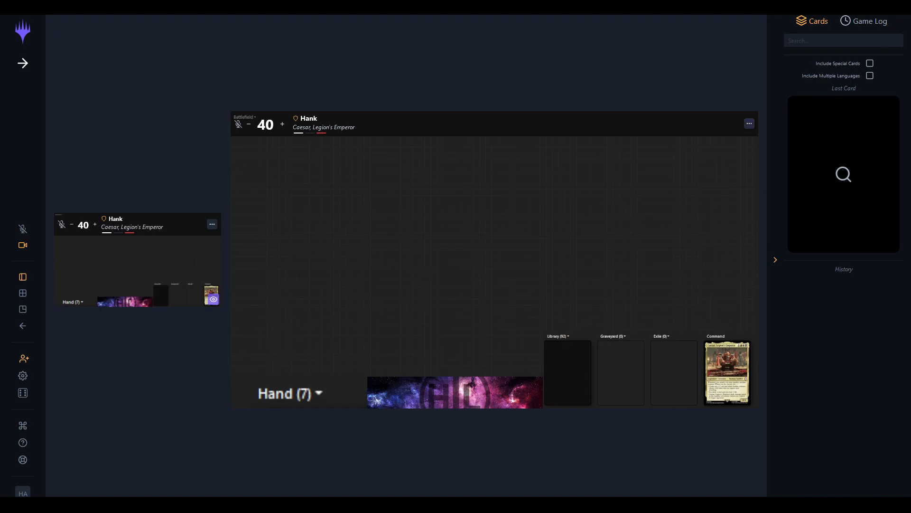
Play four cards from the hand onto the battlefield.
{"action": "left_click_drag", "start_coordinate": [418, 392], "coordinate": [405, 260]}
{"action": "left_click_drag", "start_coordinate": [431, 366], "coordinate": [441, 276]}
{"action": "left_click_drag", "start_coordinate": [418, 392], "coordinate": [357, 279]}
{"action": "left_click_drag", "start_coordinate": [418, 392], "coordinate": [306, 269]}
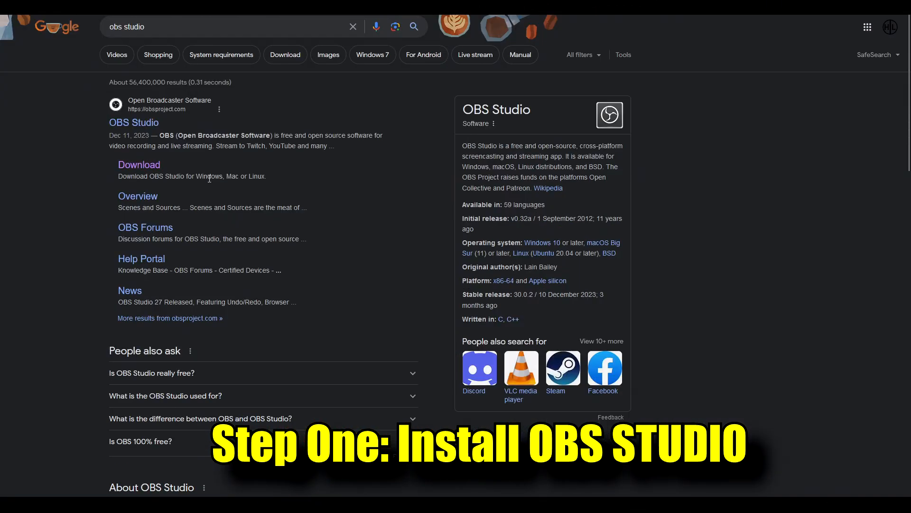
Open the official OBS Studio website from the search results.
{"action": "left_click", "coordinate": [142, 126]}
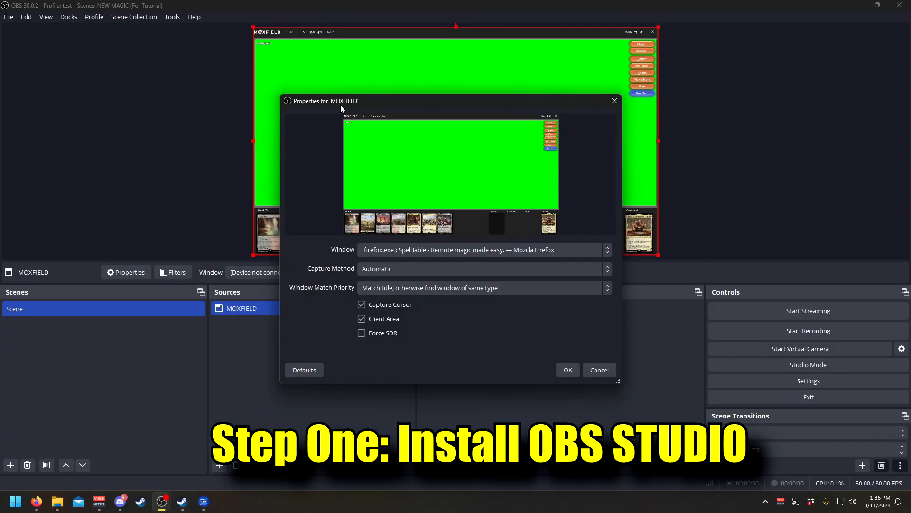
Switch to Moxfield and view the options for the signed-in account.
{"action": "mouse_move", "coordinate": [57, 502]}
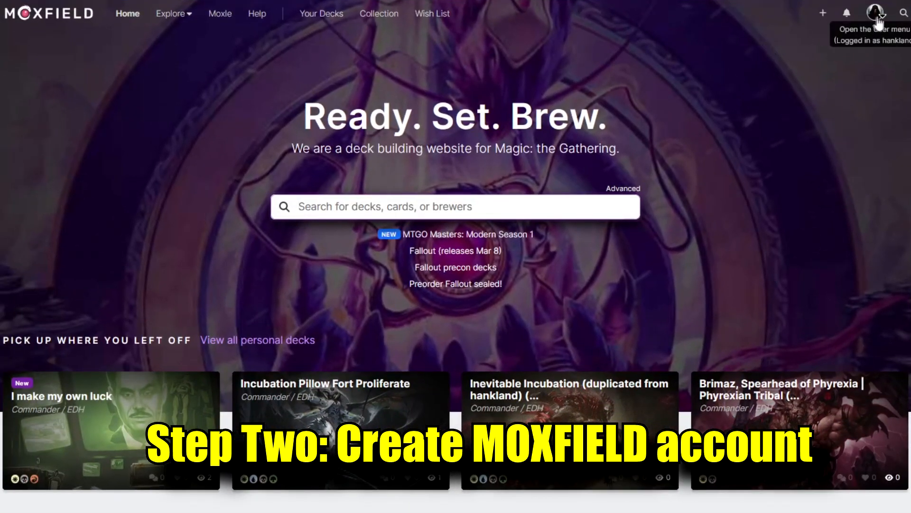
{"action": "left_click", "coordinate": [877, 14]}
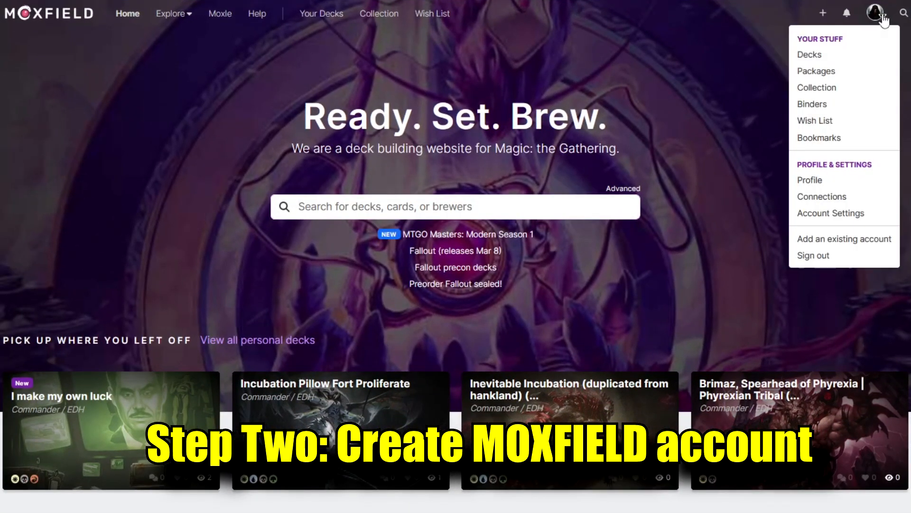
{"action": "left_click", "coordinate": [871, 259]}
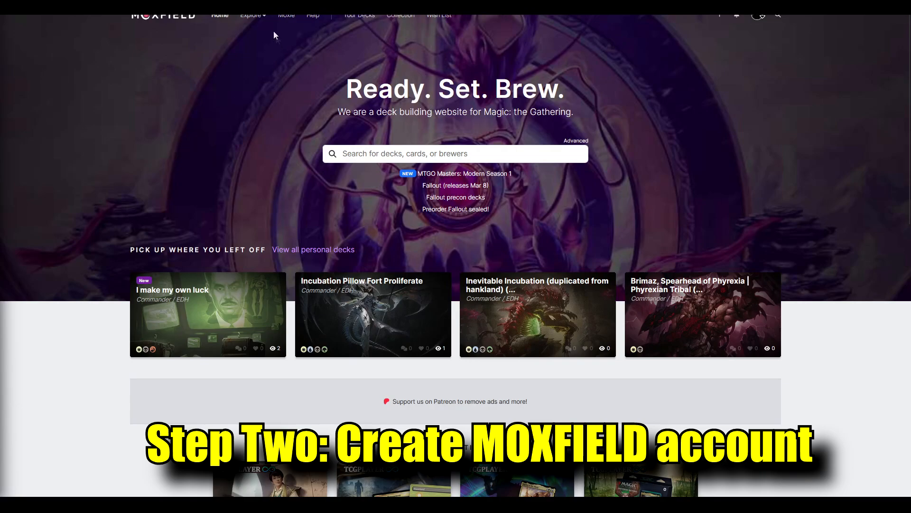
Browse the public commander precons and open the Mutant Menace (Fallout Commander) deck.
{"action": "left_click", "coordinate": [253, 15]}
{"action": "left_click", "coordinate": [286, 64]}
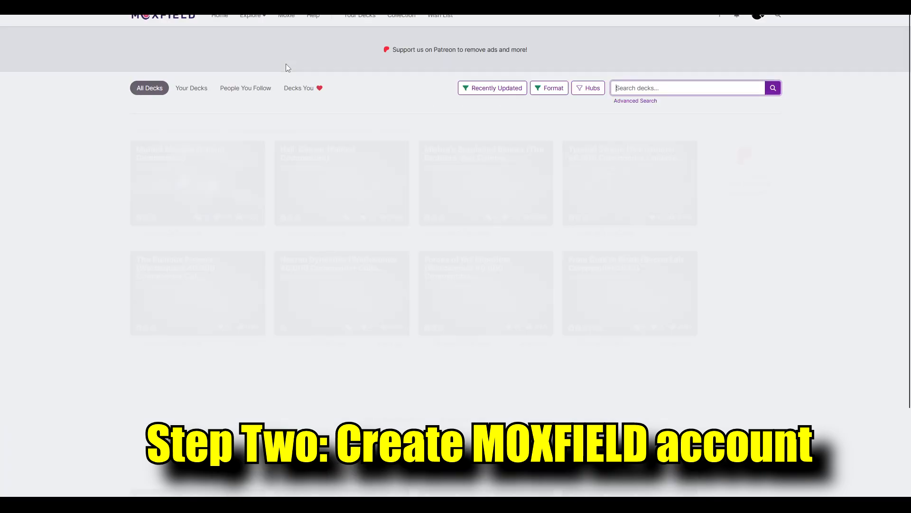
{"action": "left_click", "coordinate": [207, 164]}
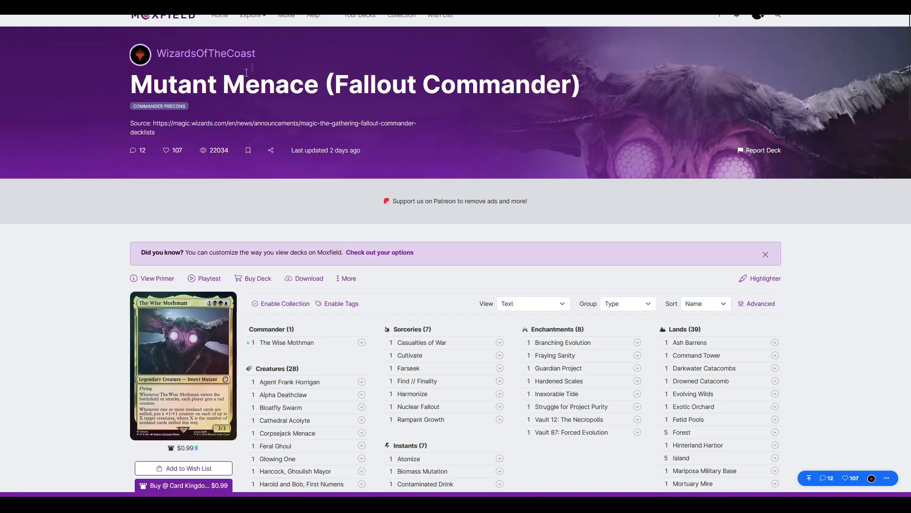
Deal another sample opening hand for the Mutant Menace deck and review its mana statistics.
{"action": "double_click", "coordinate": [252, 18]}
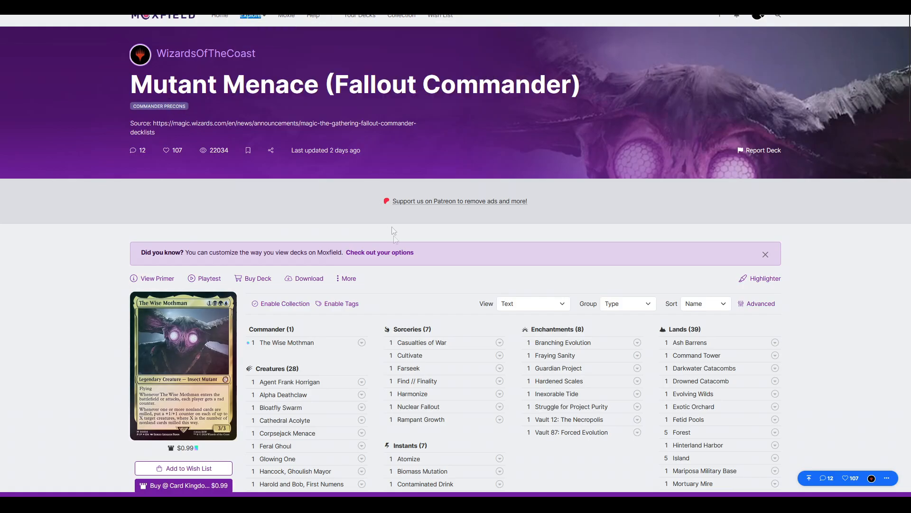
{"action": "scroll", "coordinate": [393, 233], "scroll_direction": "down", "scroll_amount": 20}
{"action": "scroll", "coordinate": [452, 342], "scroll_direction": "down", "scroll_amount": 10}
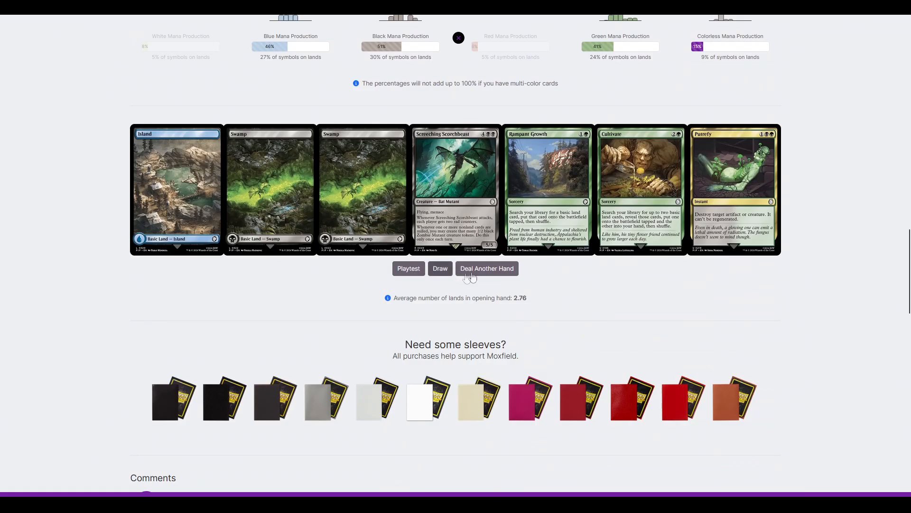
{"action": "left_click", "coordinate": [484, 269]}
{"action": "scroll", "coordinate": [315, 278], "scroll_direction": "up", "scroll_amount": 5}
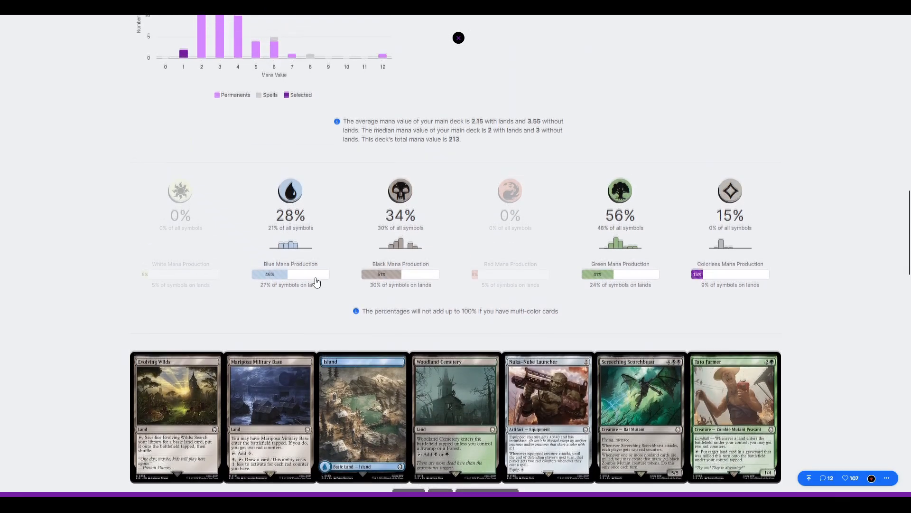
{"action": "scroll", "coordinate": [317, 282], "scroll_direction": "up", "scroll_amount": 20}
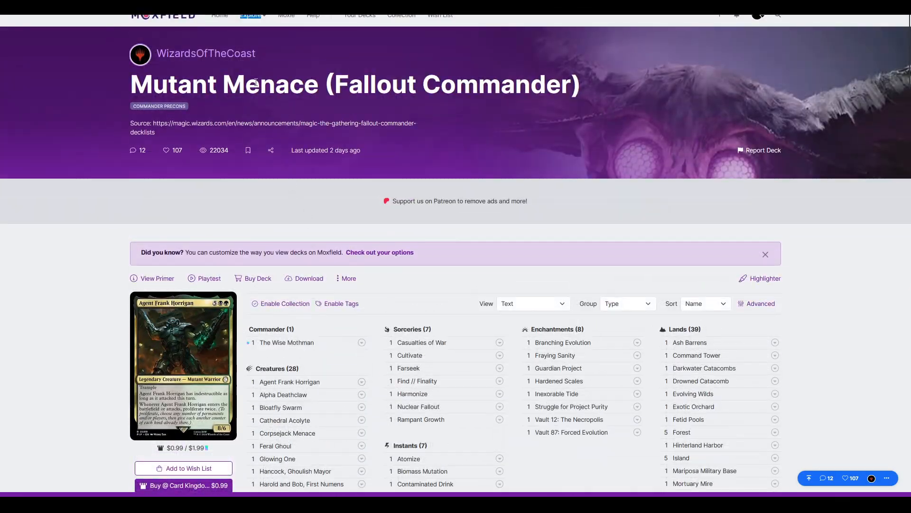
Return to the commander precons, open the Warhammer 40,000 Forces of the Imperium deck and look through its contents.
{"action": "left_click", "coordinate": [252, 15]}
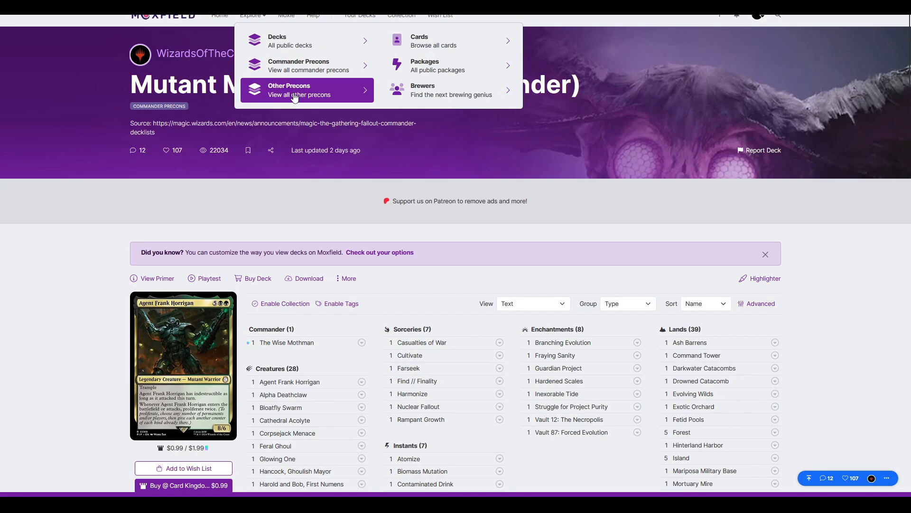
{"action": "left_click", "coordinate": [311, 68]}
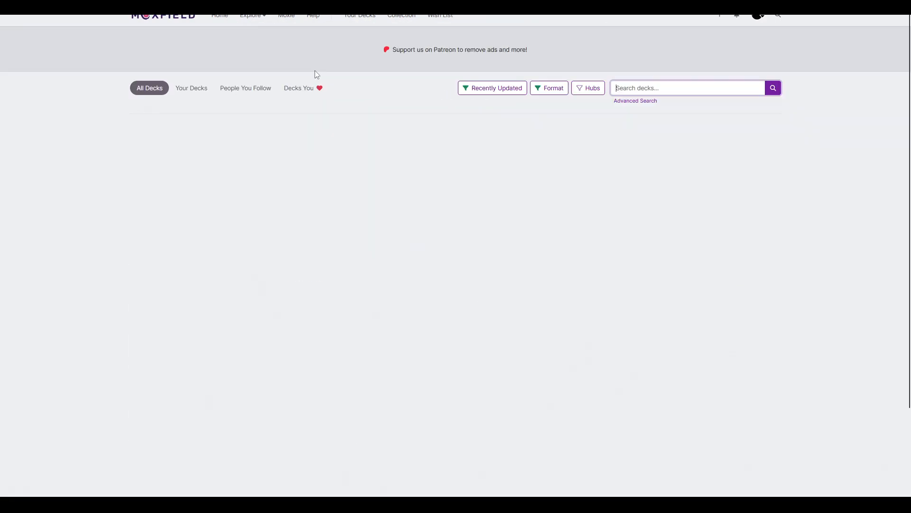
{"action": "left_click", "coordinate": [504, 286]}
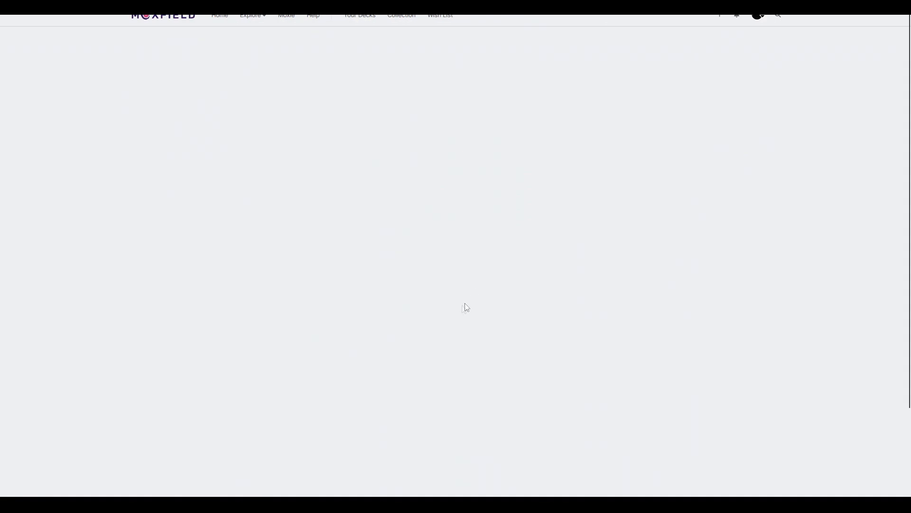
{"action": "scroll", "coordinate": [441, 328], "scroll_direction": "down", "scroll_amount": 10}
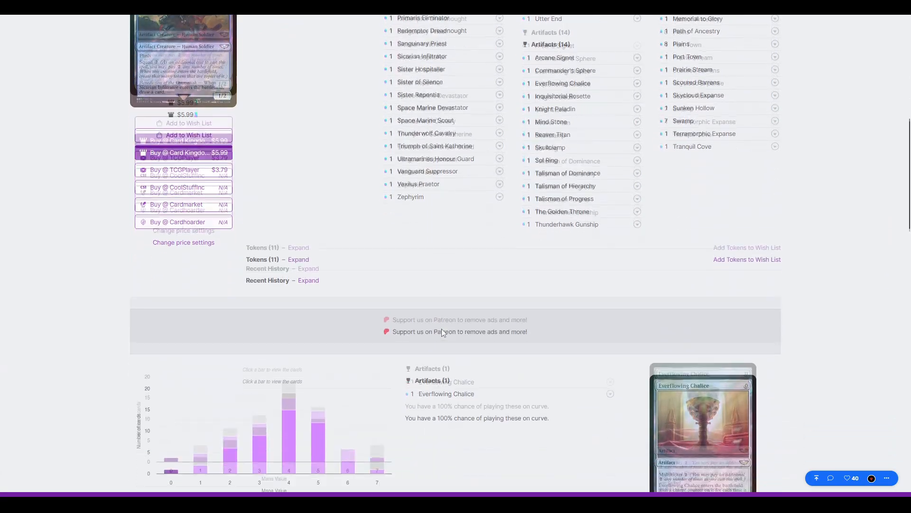
{"action": "scroll", "coordinate": [442, 328], "scroll_direction": "up", "scroll_amount": 2}
{"action": "scroll", "coordinate": [424, 156], "scroll_direction": "up", "scroll_amount": 6}
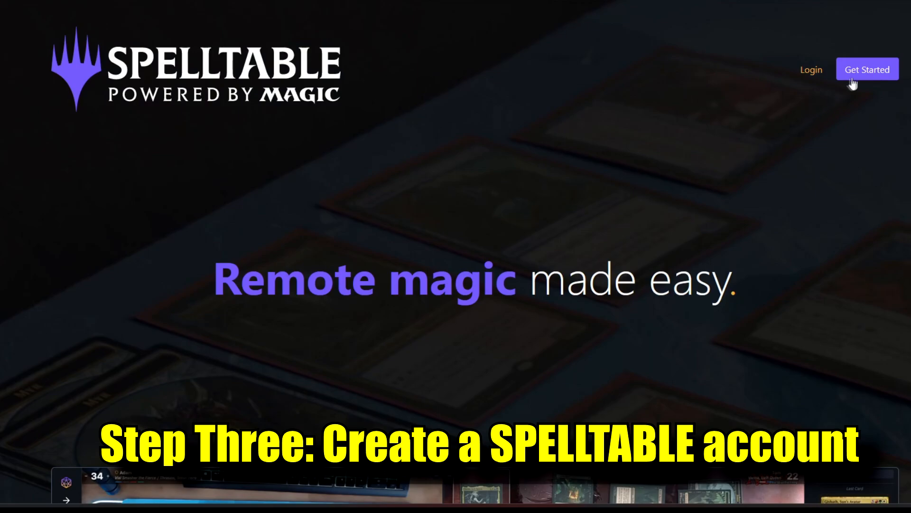
Look over the SpellTable home page and log in with the saved Wizards of the Coast account credentials.
{"action": "left_click", "coordinate": [863, 76]}
{"action": "scroll", "coordinate": [530, 308], "scroll_direction": "down", "scroll_amount": 15}
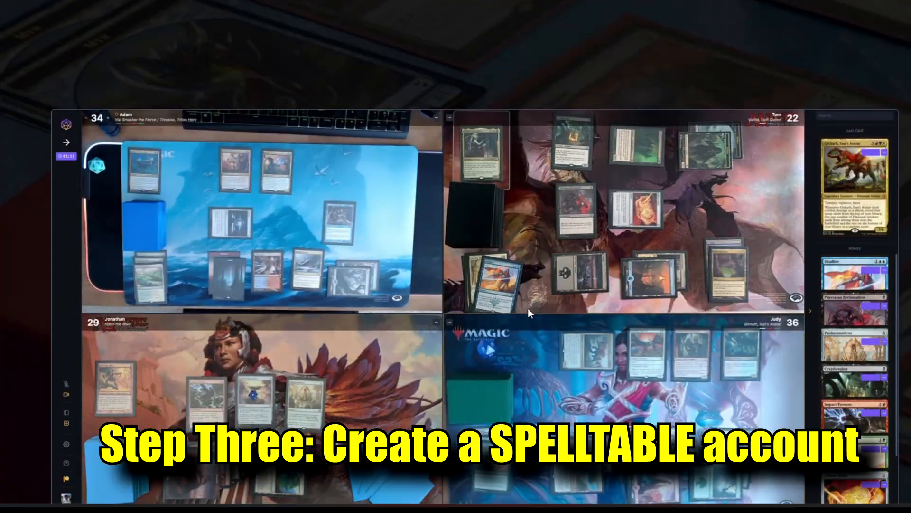
{"action": "scroll", "coordinate": [530, 315], "scroll_direction": "up", "scroll_amount": 15}
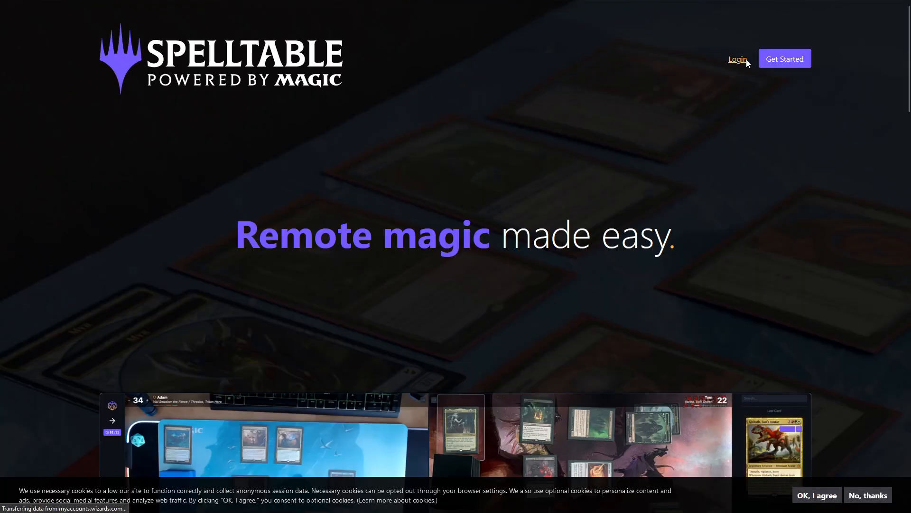
{"action": "left_click", "coordinate": [811, 69]}
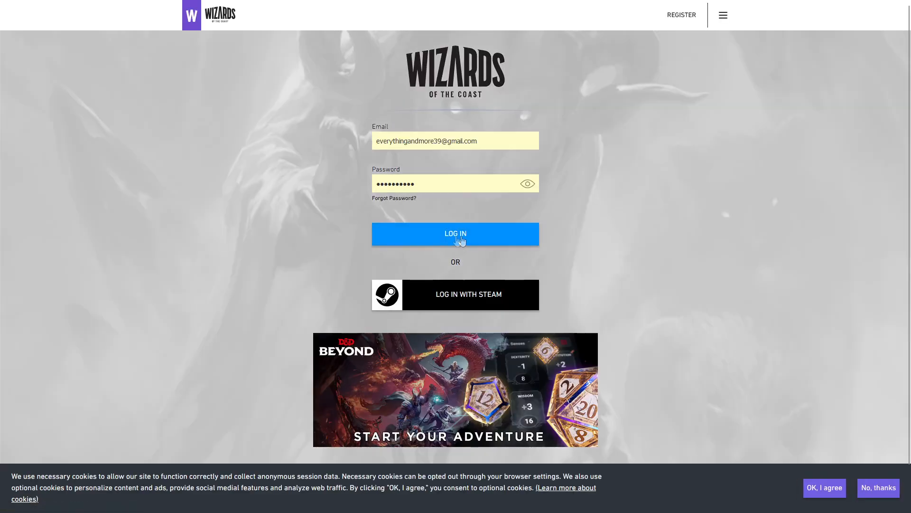
{"action": "left_click", "coordinate": [459, 239]}
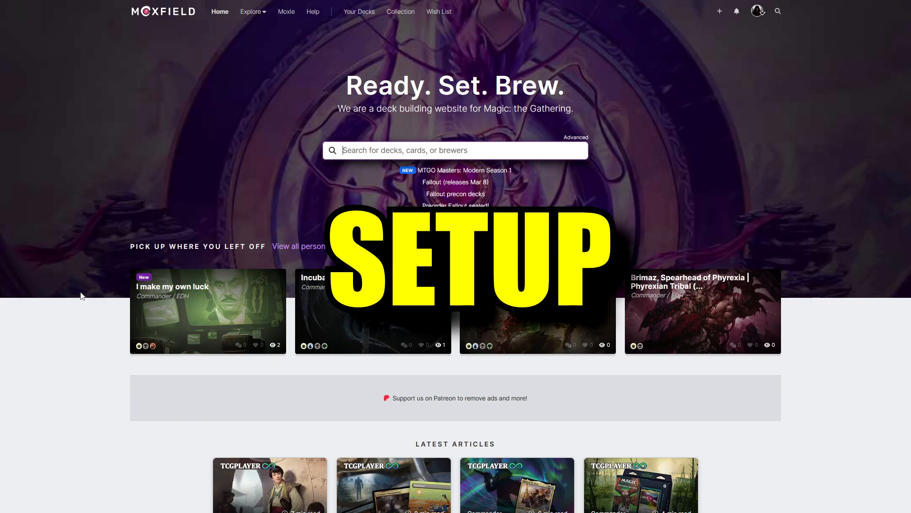
Open the Hail, Caesar (Fallout Commander) deck from Moxfield's commander precons.
{"action": "left_click", "coordinate": [264, 17]}
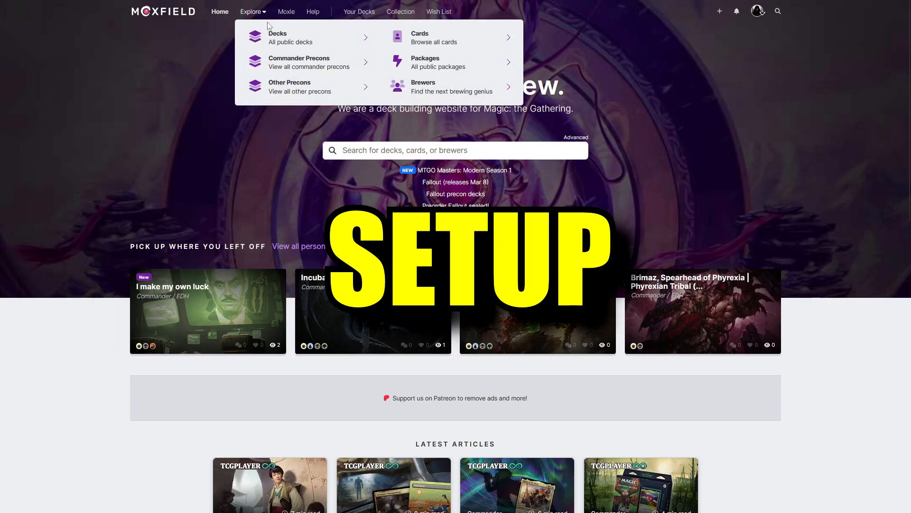
{"action": "left_click", "coordinate": [278, 58]}
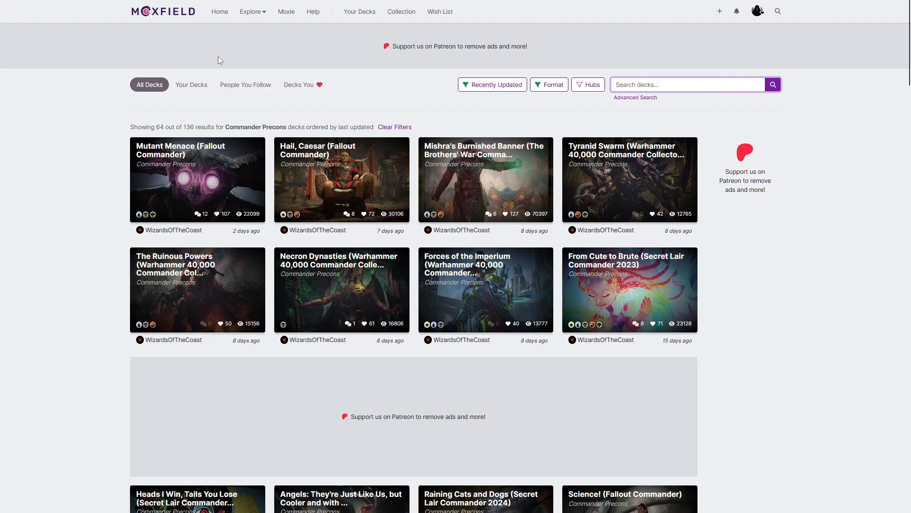
{"action": "left_click", "coordinate": [257, 19]}
{"action": "left_click", "coordinate": [84, 163]}
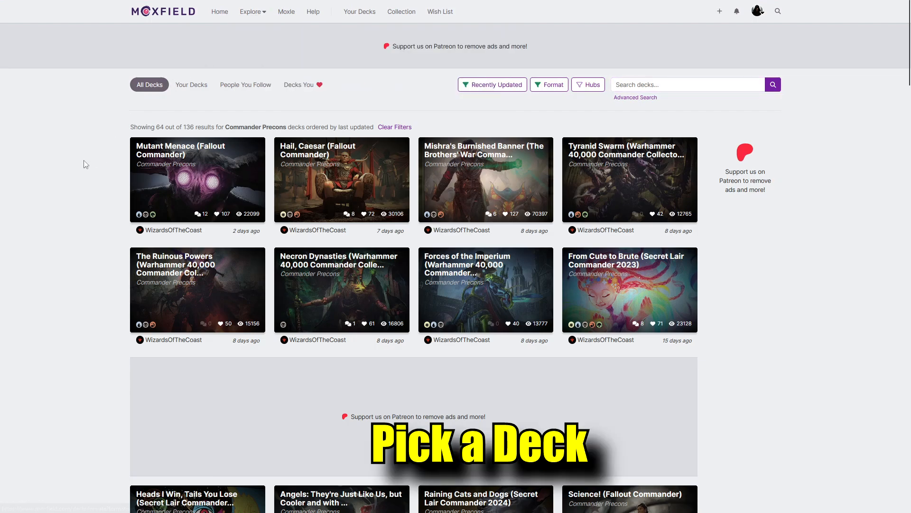
{"action": "left_click", "coordinate": [344, 178]}
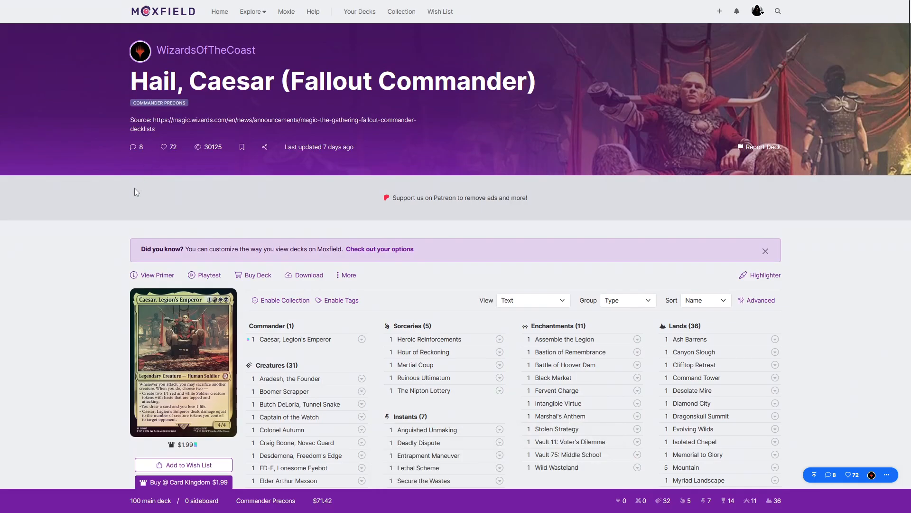
Start a playtest of the Hail, Caesar deck from its sample hand section.
{"action": "scroll", "coordinate": [135, 188], "scroll_direction": "down", "scroll_amount": 4}
{"action": "scroll", "coordinate": [123, 208], "scroll_direction": "down", "scroll_amount": 10}
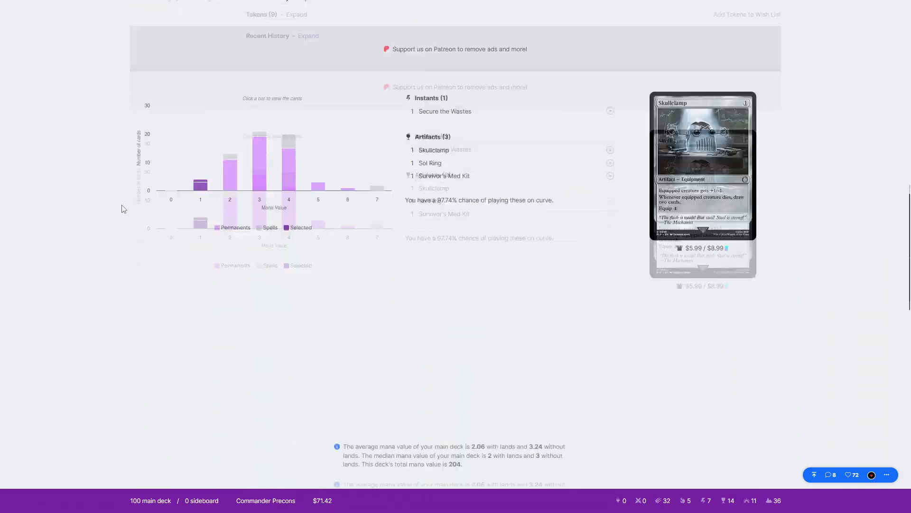
{"action": "scroll", "coordinate": [122, 208], "scroll_direction": "down", "scroll_amount": 9}
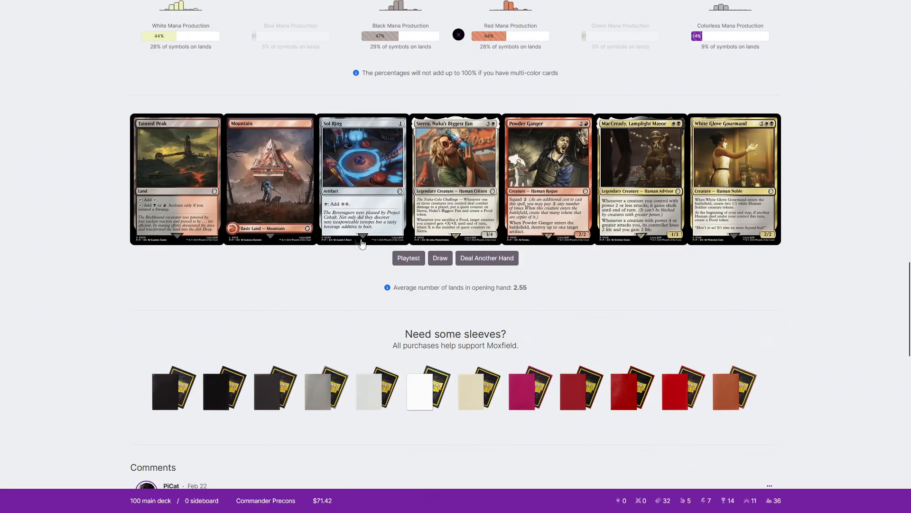
{"action": "left_click", "coordinate": [421, 261]}
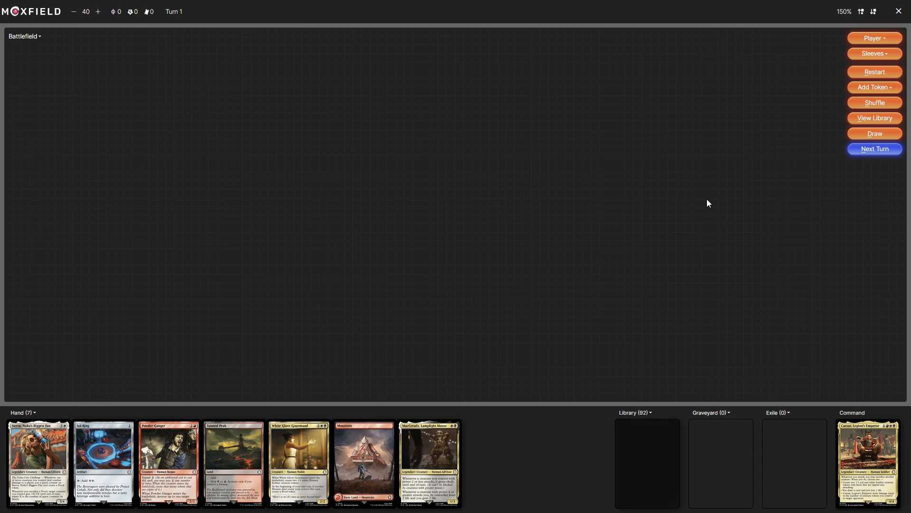
Examine the available player actions, display settings and sleeve colour options of the playtest.
{"action": "left_click", "coordinate": [870, 39]}
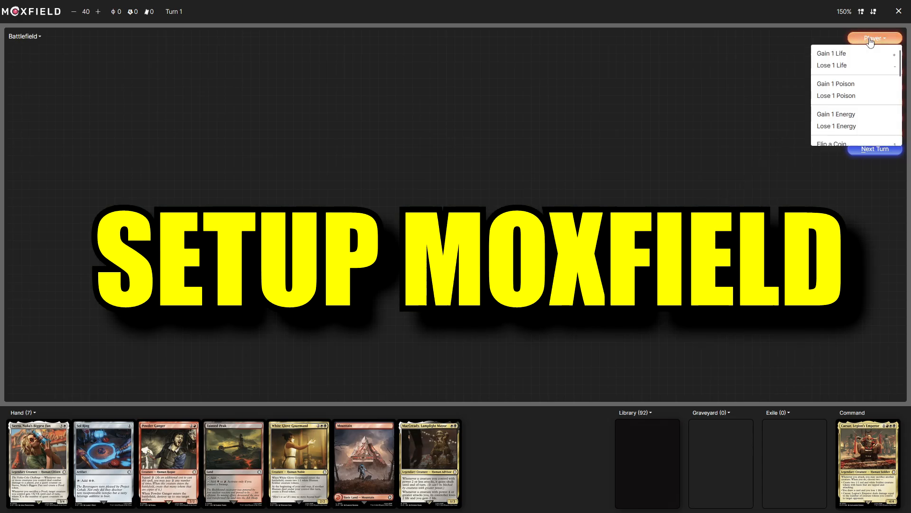
{"action": "left_click", "coordinate": [871, 39]}
{"action": "left_click", "coordinate": [875, 53]}
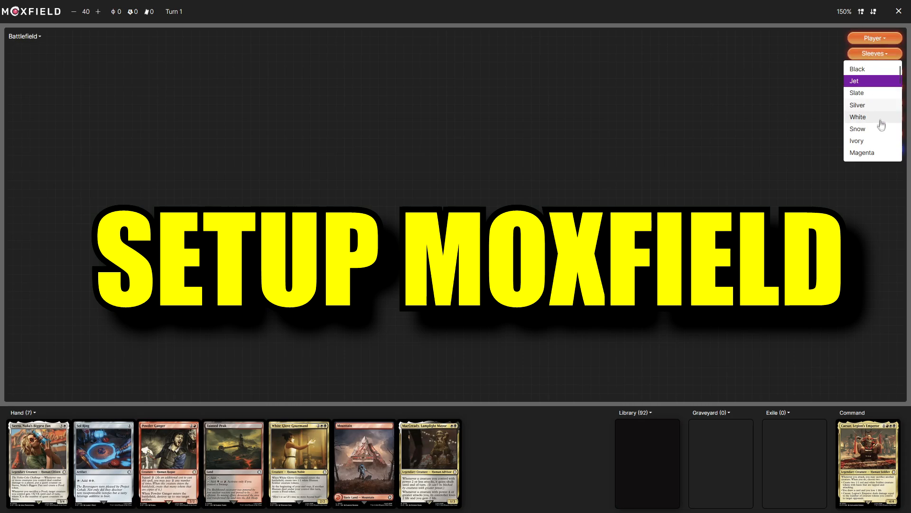
{"action": "left_click", "coordinate": [875, 38]}
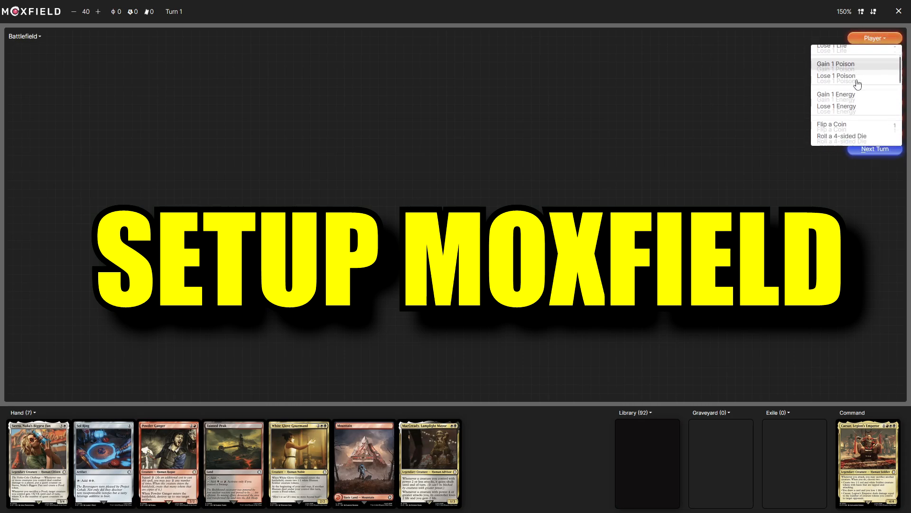
{"action": "scroll", "coordinate": [857, 85], "scroll_direction": "down", "scroll_amount": 5}
{"action": "scroll", "coordinate": [855, 87], "scroll_direction": "down", "scroll_amount": 2}
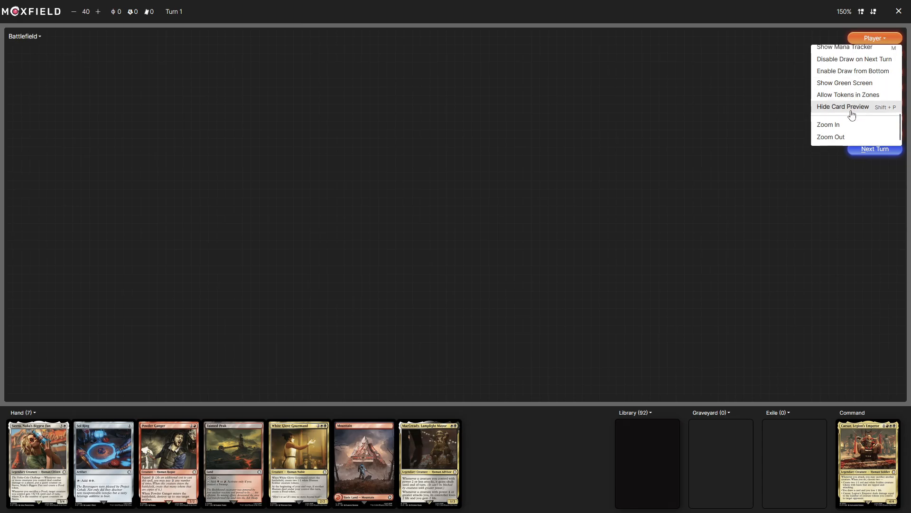
{"action": "scroll", "coordinate": [850, 120], "scroll_direction": "up", "scroll_amount": 2}
{"action": "scroll", "coordinate": [852, 118], "scroll_direction": "up", "scroll_amount": 3}
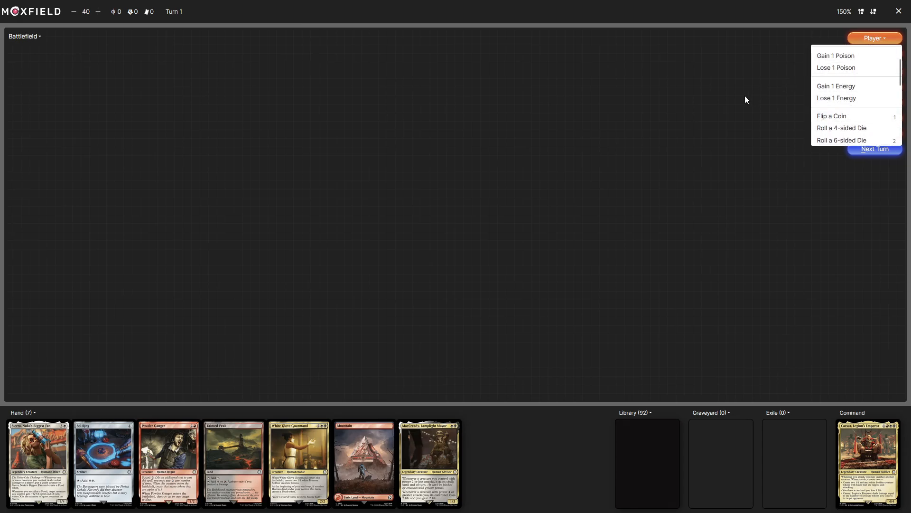
{"action": "left_click", "coordinate": [853, 42]}
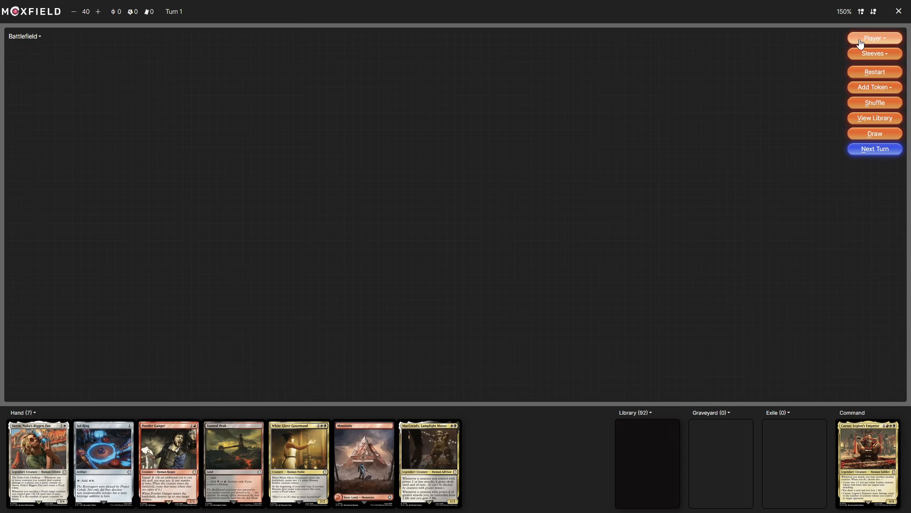
Examine the playtest's player options, including green screen, card preview and zoom settings.
{"action": "left_click", "coordinate": [861, 41]}
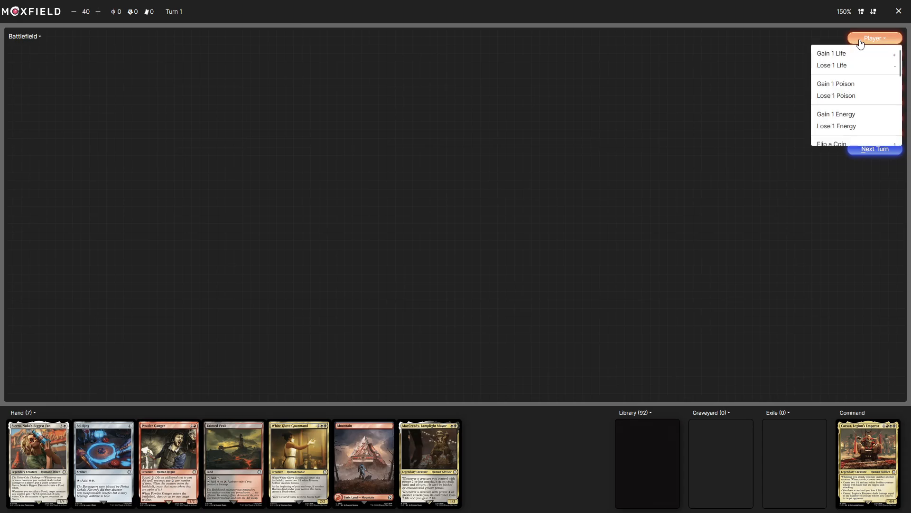
{"action": "scroll", "coordinate": [872, 76], "scroll_direction": "down", "scroll_amount": 2}
{"action": "scroll", "coordinate": [873, 76], "scroll_direction": "down", "scroll_amount": 5}
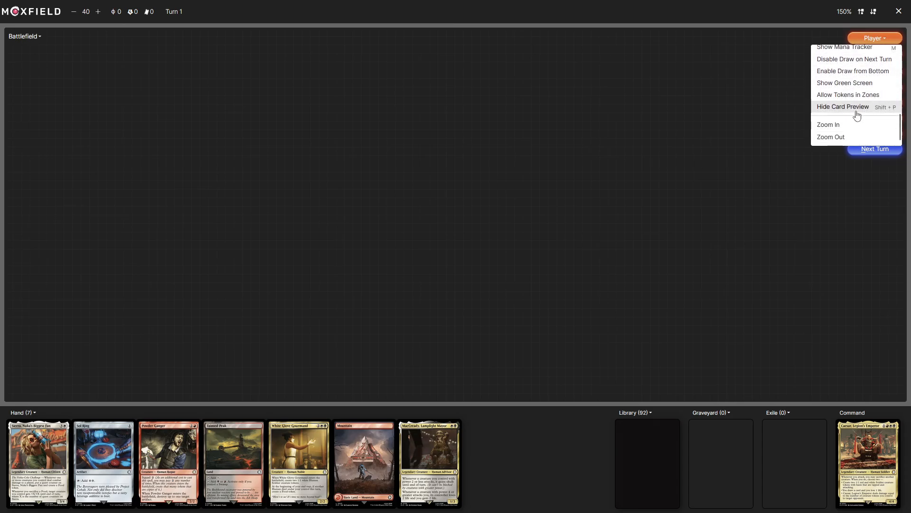
{"action": "left_click", "coordinate": [777, 104]}
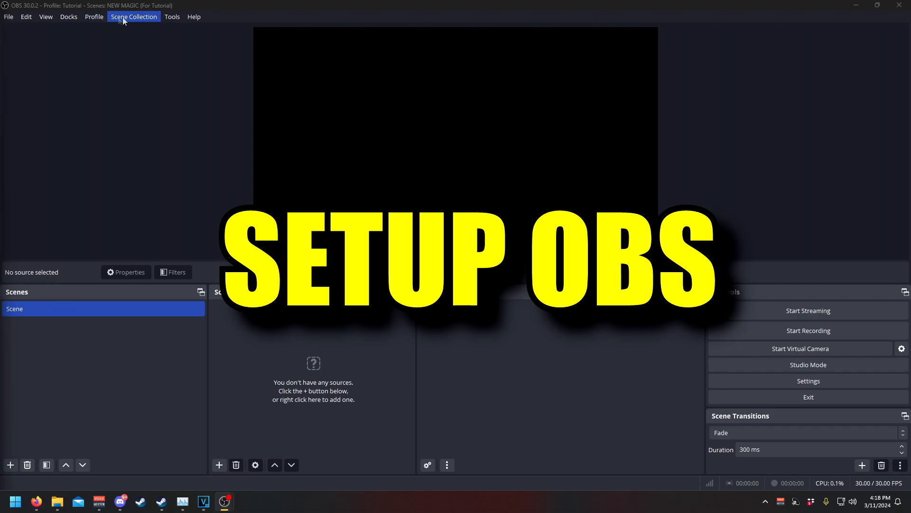
In OBS Studio, run the Auto-Configuration Wizard for virtual camera use only and apply its suggested settings.
{"action": "left_click", "coordinate": [171, 17]}
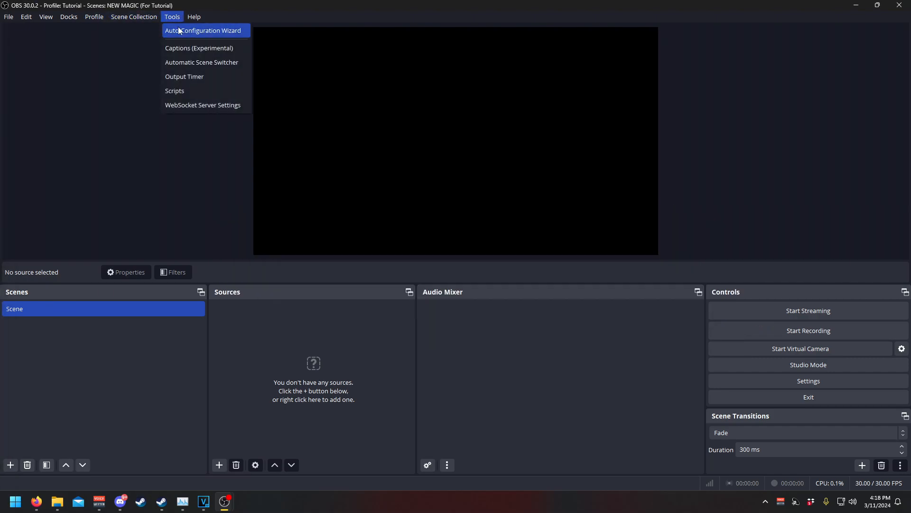
{"action": "left_click", "coordinate": [179, 32]}
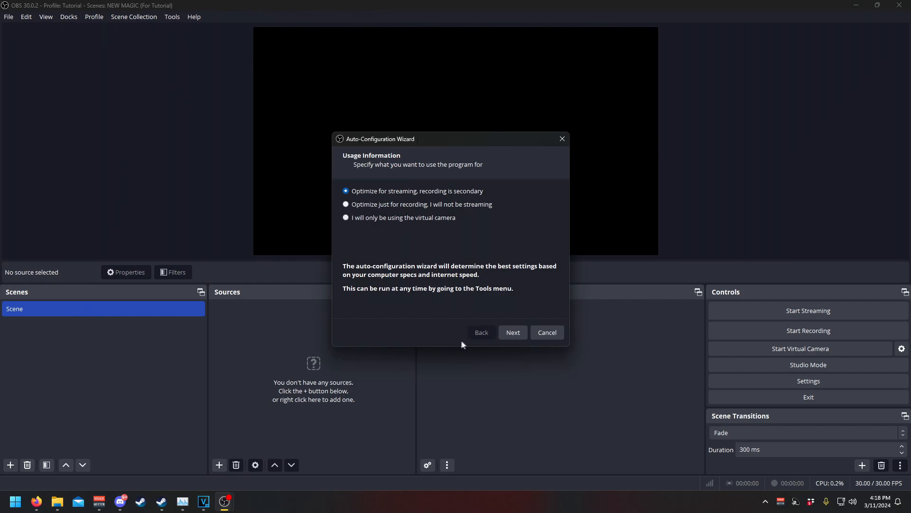
{"action": "left_click", "coordinate": [370, 218]}
{"action": "left_click", "coordinate": [503, 331]}
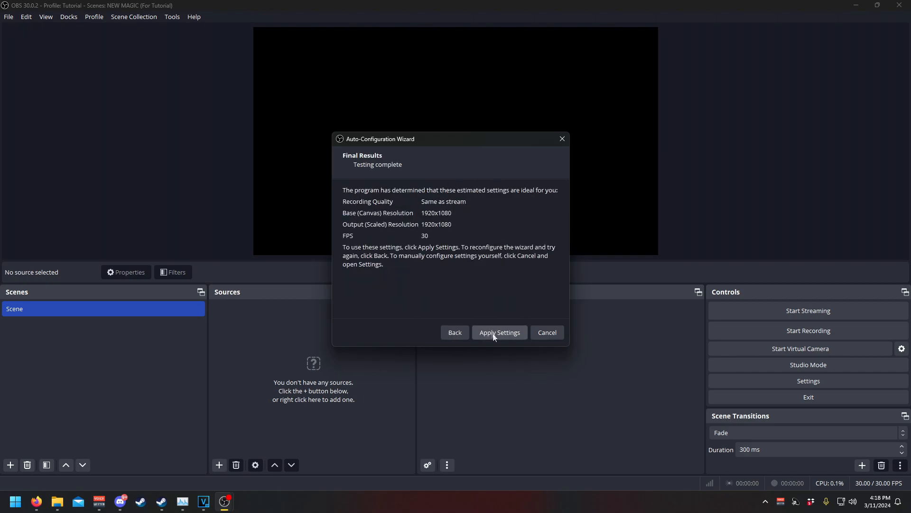
{"action": "left_click", "coordinate": [496, 335]}
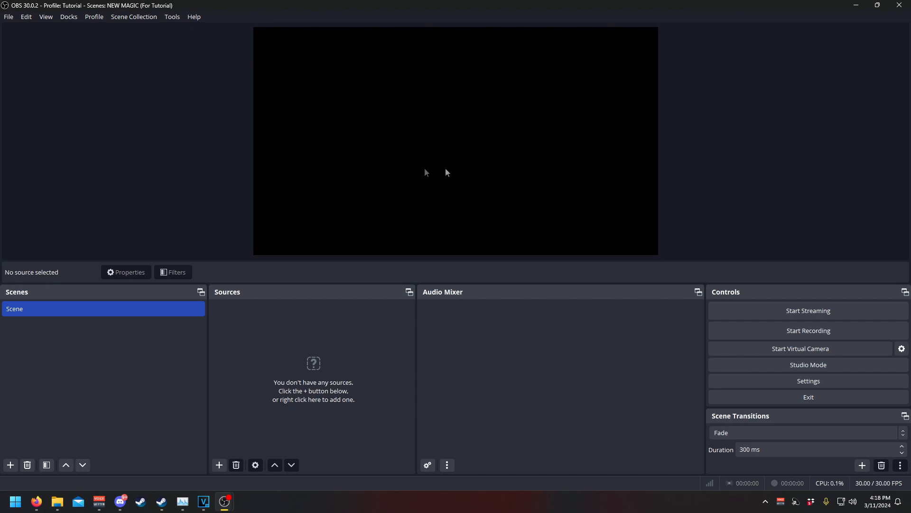
Add a Window Capture source named "MOXFIELD (field)" that captures the Firefox window with the Hail, Caesar deck.
{"action": "left_click", "coordinate": [219, 468]}
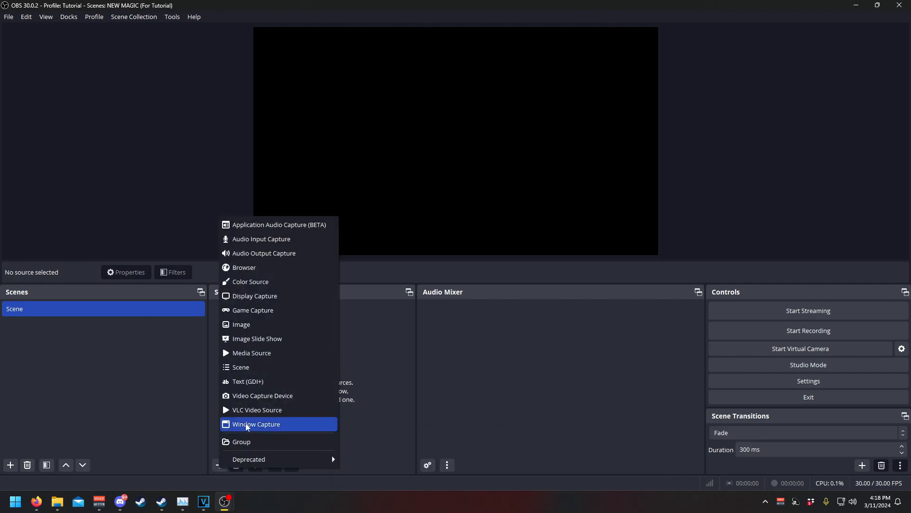
{"action": "left_click", "coordinate": [246, 423]}
{"action": "type", "text": "MOXFIELD"}
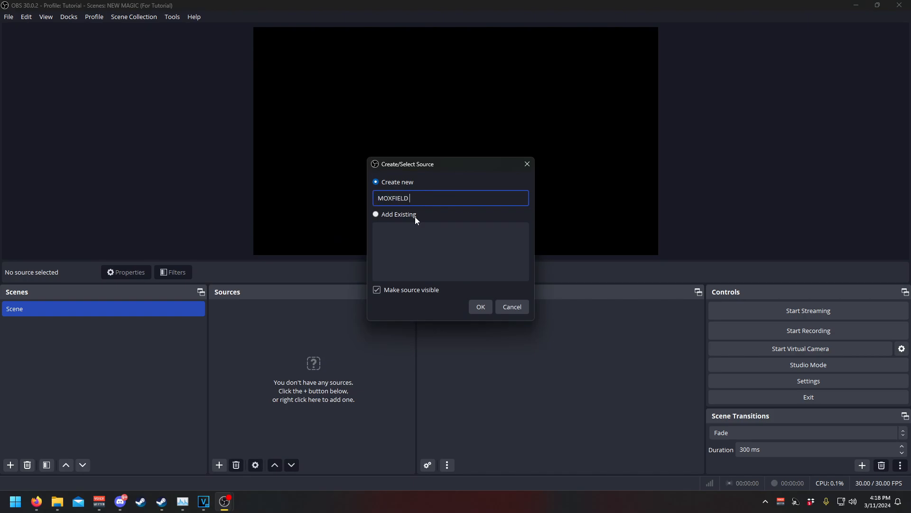
{"action": "type", "text": " (field)"}
{"action": "key", "text": "Return"}
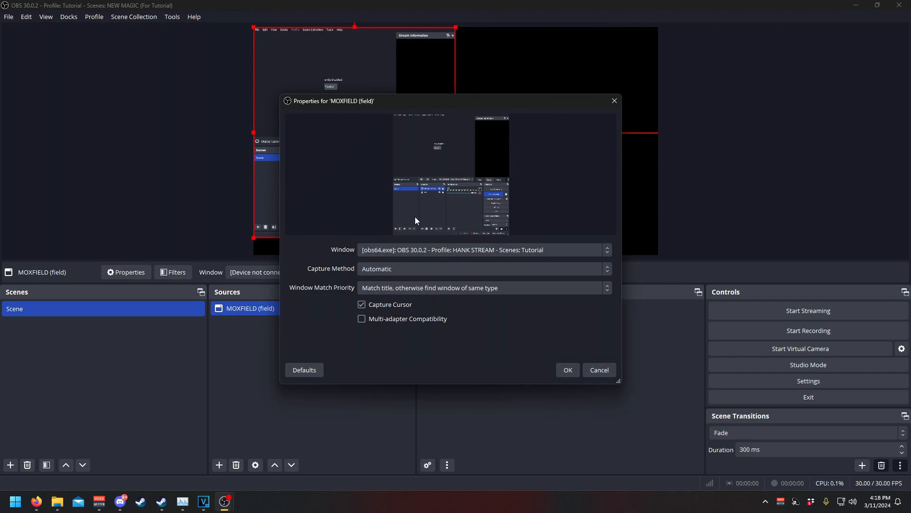
{"action": "left_click", "coordinate": [437, 248]}
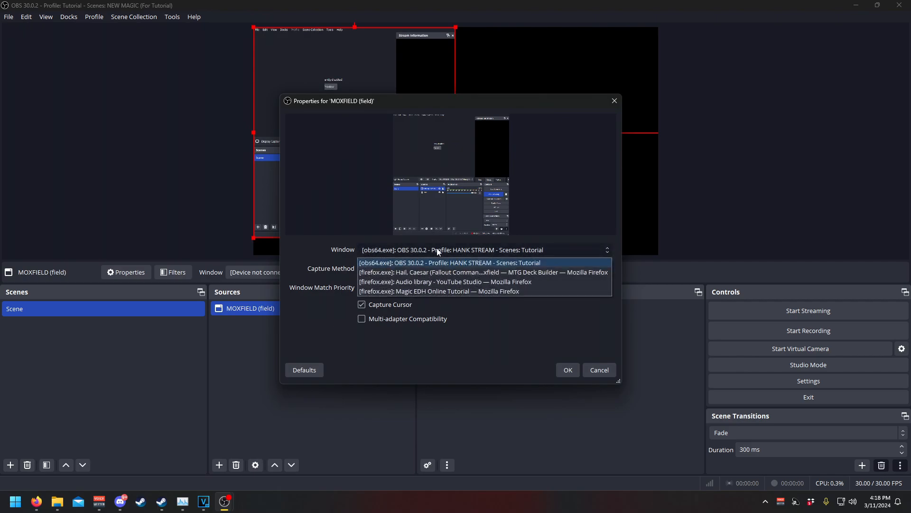
{"action": "left_click", "coordinate": [437, 272]}
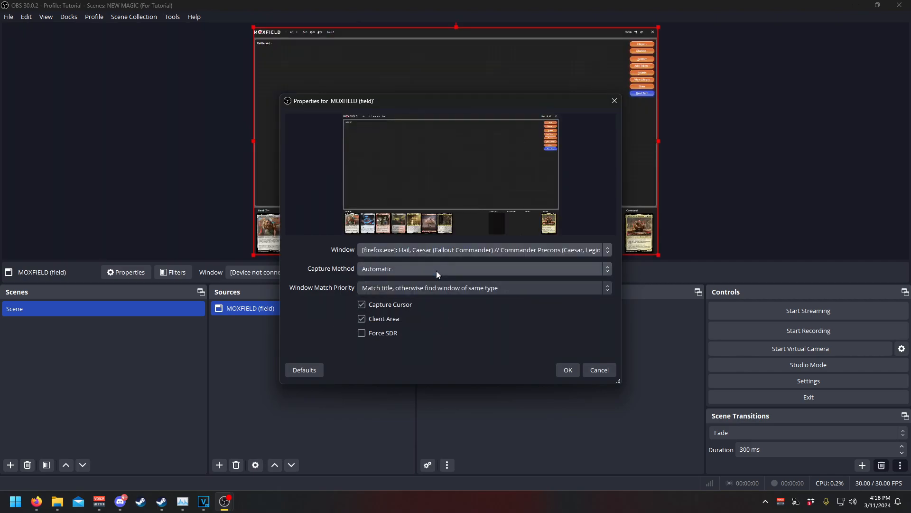
{"action": "left_click", "coordinate": [568, 369]}
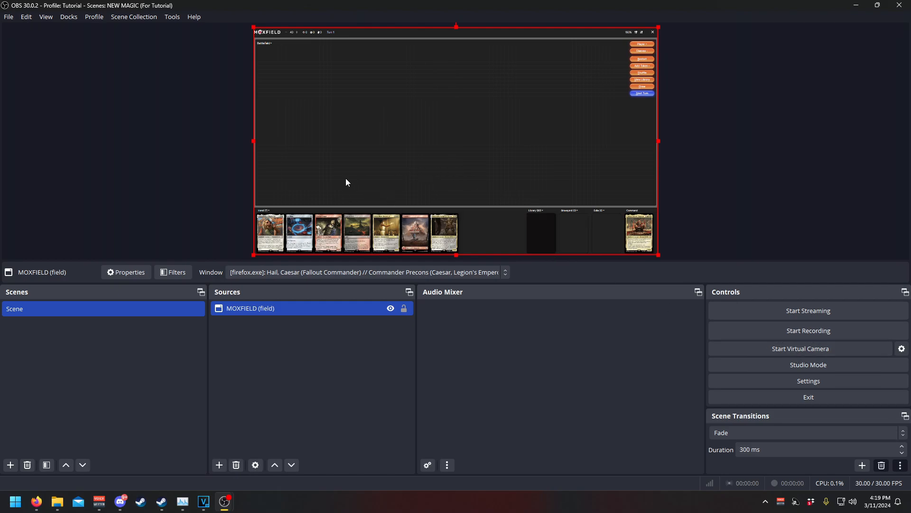
Add the space logo.png image as a source, shrink it to cover the hand of cards, and lock it.
{"action": "key", "text": "alt+Tab"}
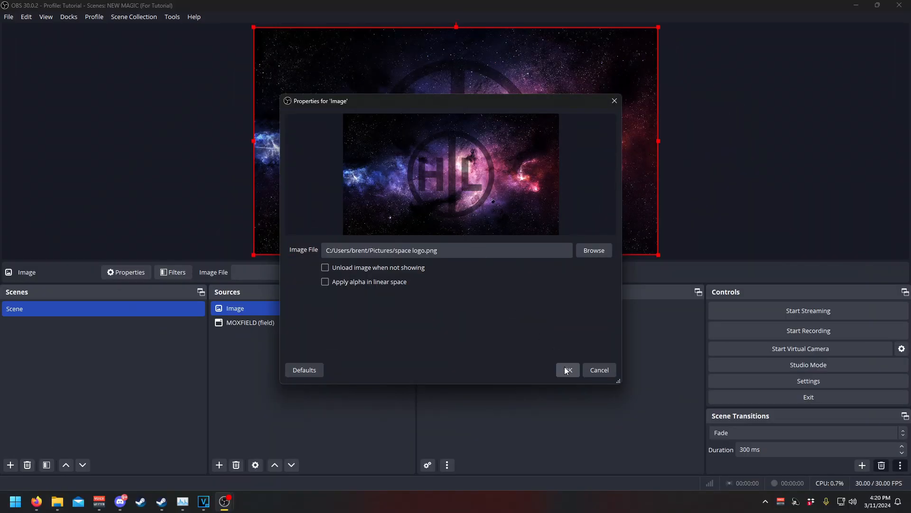
{"action": "left_click", "coordinate": [567, 368]}
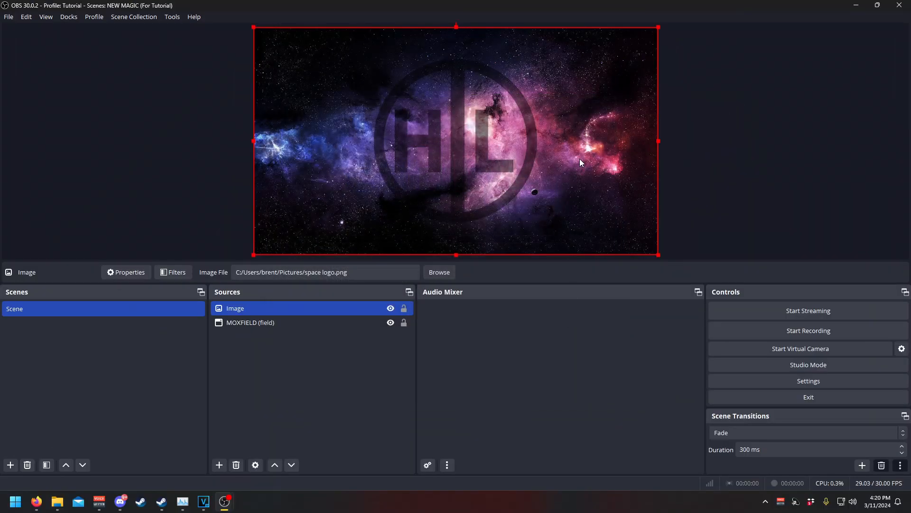
{"action": "left_click_drag", "start_coordinate": [658, 27], "coordinate": [469, 207]}
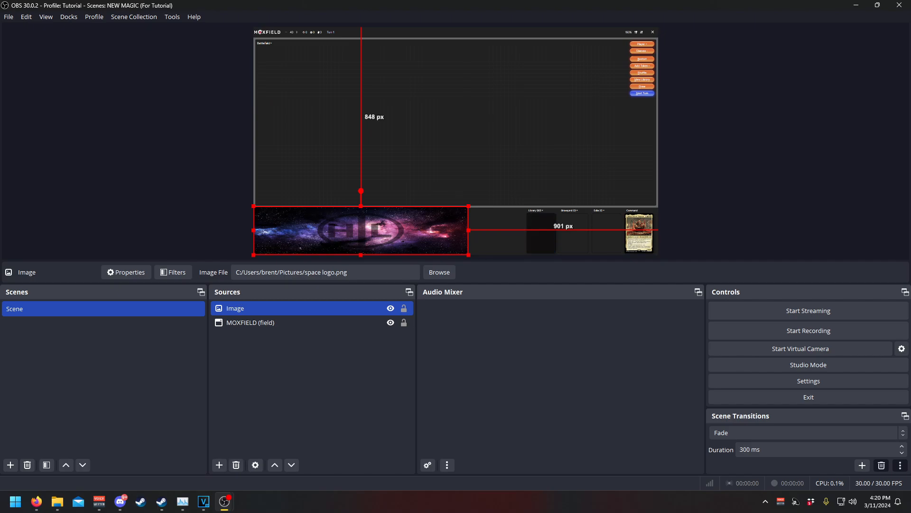
{"action": "left_click", "coordinate": [404, 308]}
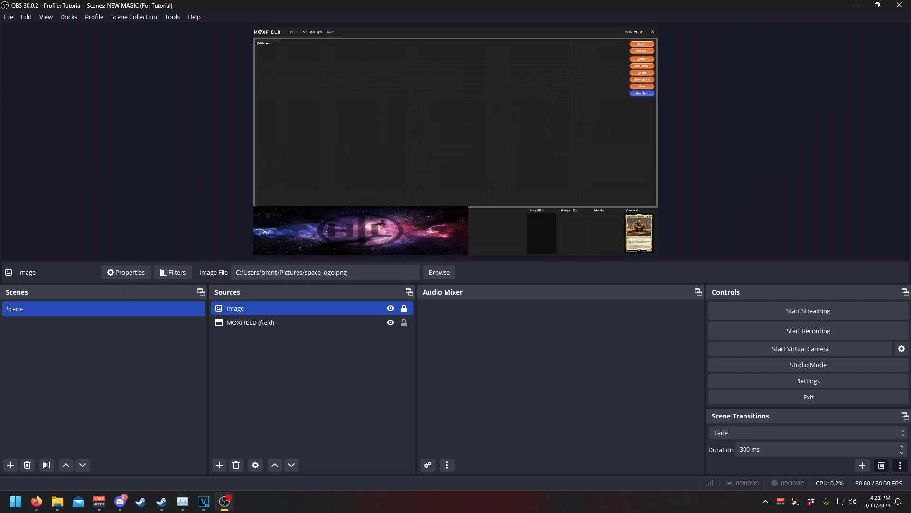
Remove the Image source covering the hand from the scene.
{"action": "left_click", "coordinate": [642, 44]}
{"action": "scroll", "coordinate": [627, 88], "scroll_direction": "down", "scroll_amount": 5}
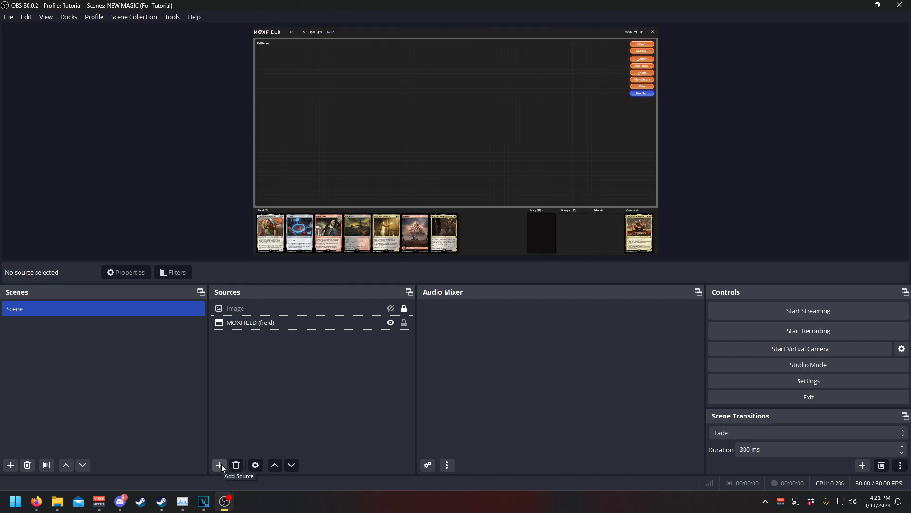
{"action": "left_click", "coordinate": [260, 312]}
{"action": "key", "text": "Delete"}
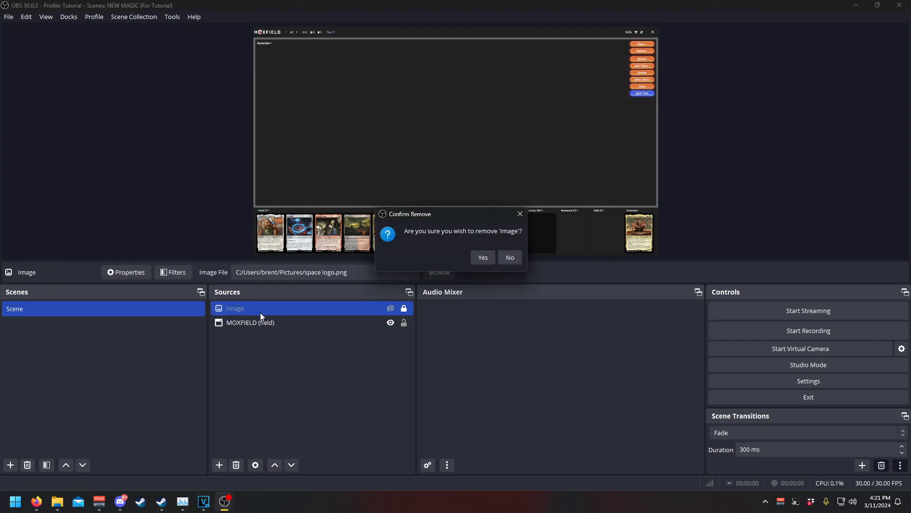
{"action": "key", "text": "Return"}
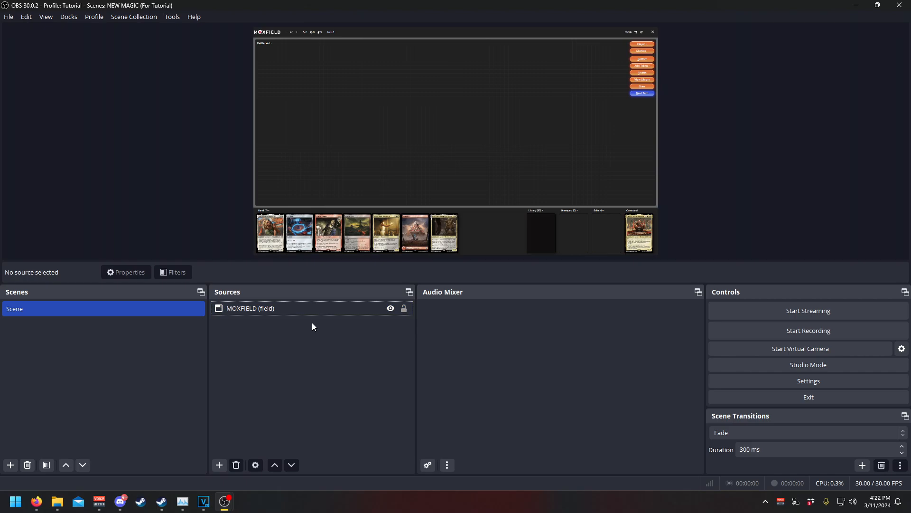
Crop the MOXFIELD (field) capture to the battlefield, cutting about 250 px below, 62 px above and 358 px on the right.
{"action": "left_click", "coordinate": [309, 309]}
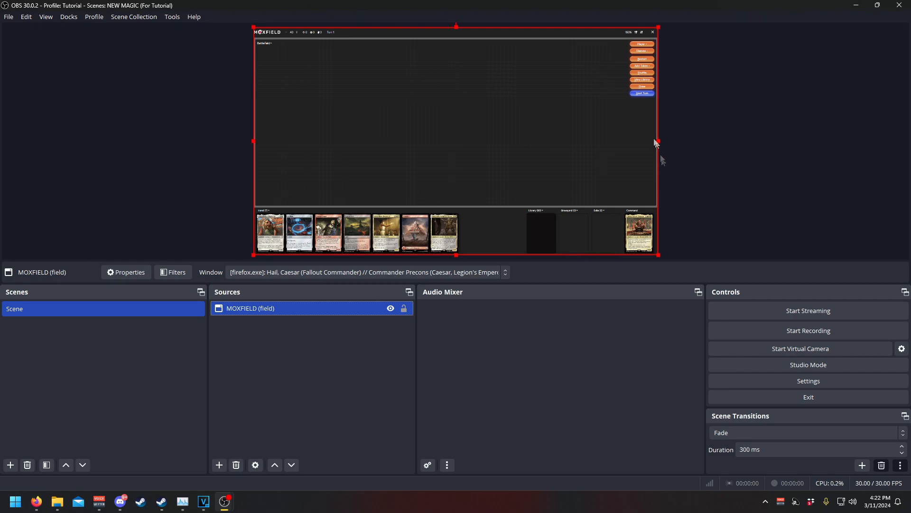
{"action": "left_click_drag", "start_coordinate": [255, 256], "coordinate": [255, 203]}
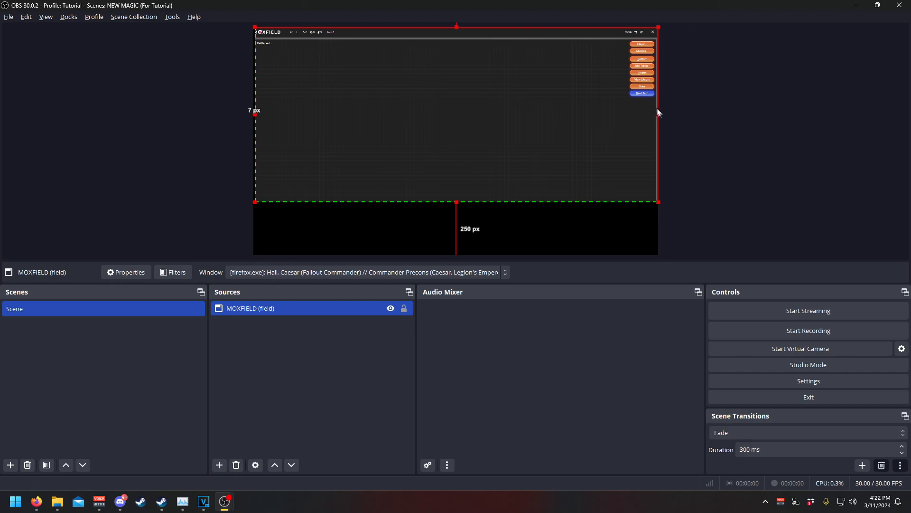
{"action": "left_click_drag", "start_coordinate": [456, 26], "coordinate": [454, 41]}
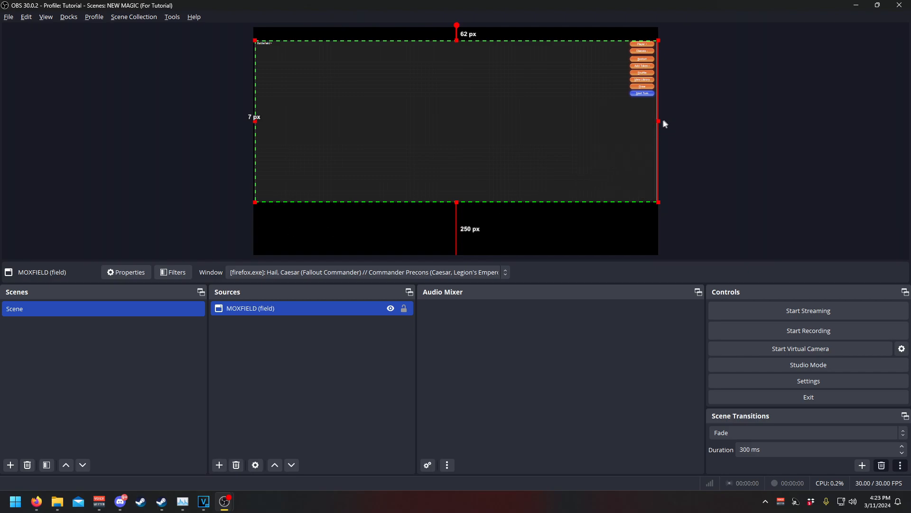
{"action": "left_click_drag", "start_coordinate": [656, 120], "coordinate": [603, 120]}
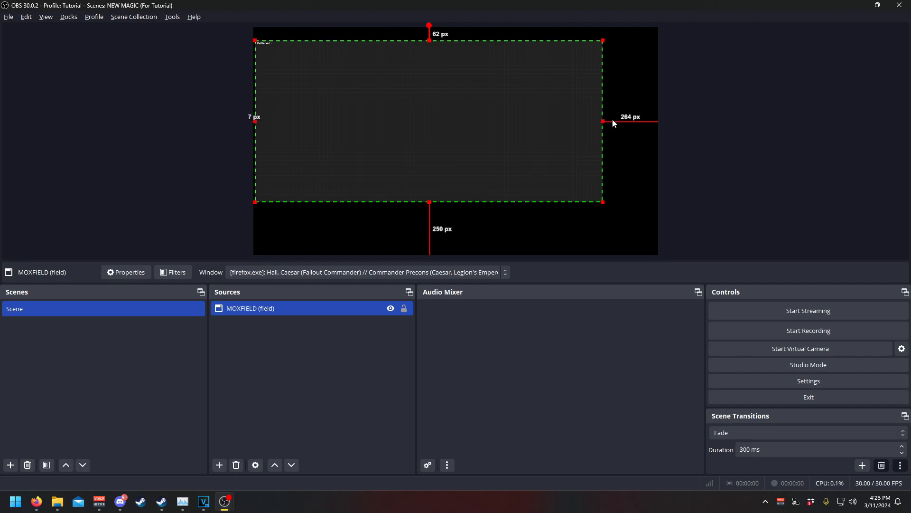
{"action": "left_click_drag", "start_coordinate": [600, 121], "coordinate": [590, 121]}
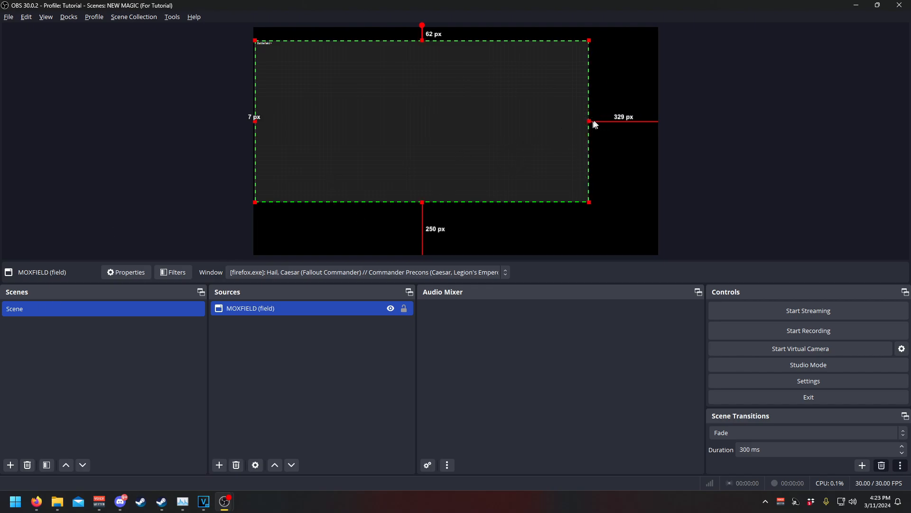
{"action": "left_click_drag", "start_coordinate": [589, 121], "coordinate": [584, 122]}
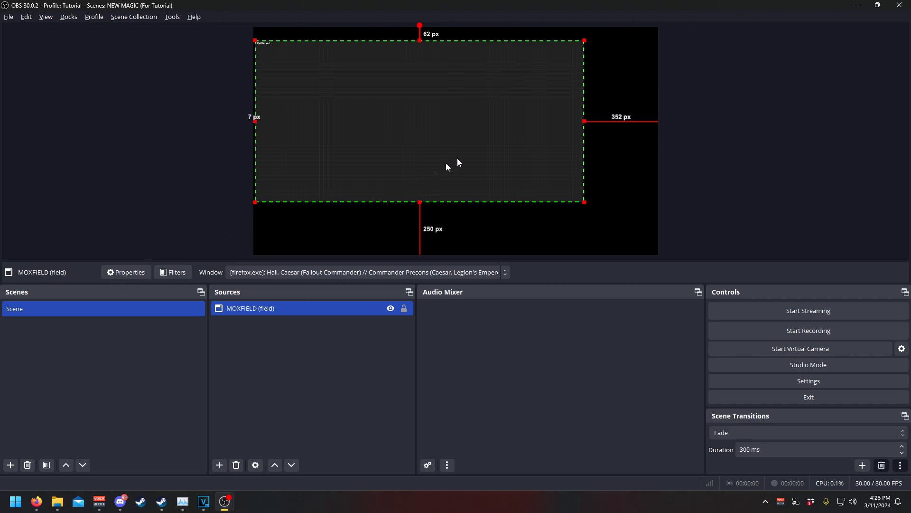
{"action": "left_click_drag", "start_coordinate": [584, 121], "coordinate": [583, 121]}
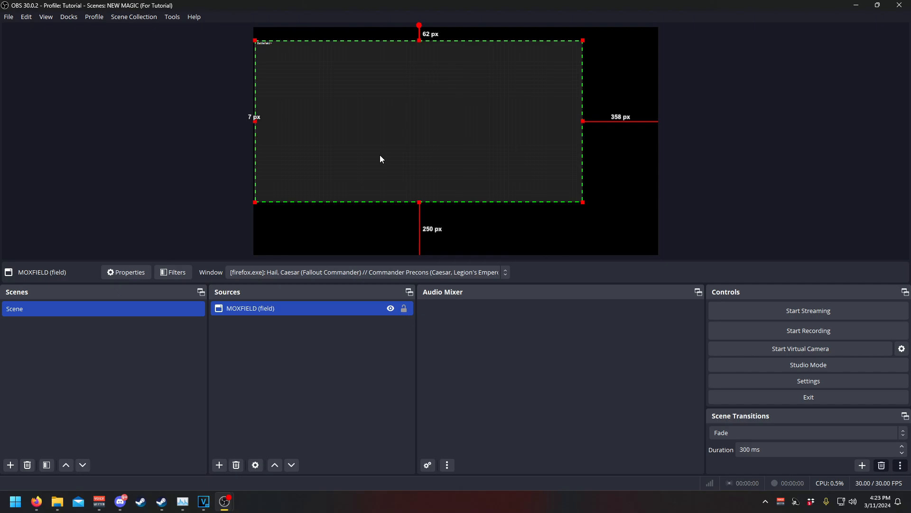
Trim the thin border off the left edge of the MOXFIELD (field) capture and lock the source.
{"action": "left_click", "coordinate": [404, 309]}
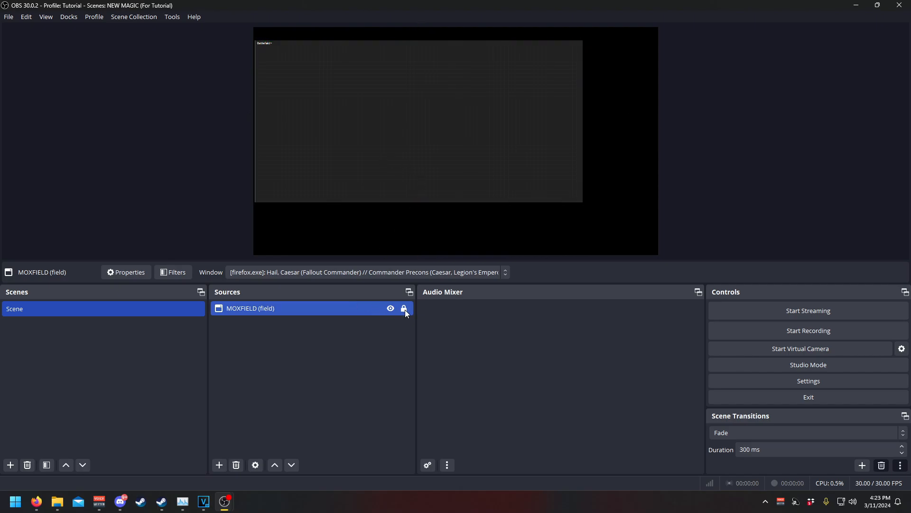
{"action": "left_click", "coordinate": [405, 309]}
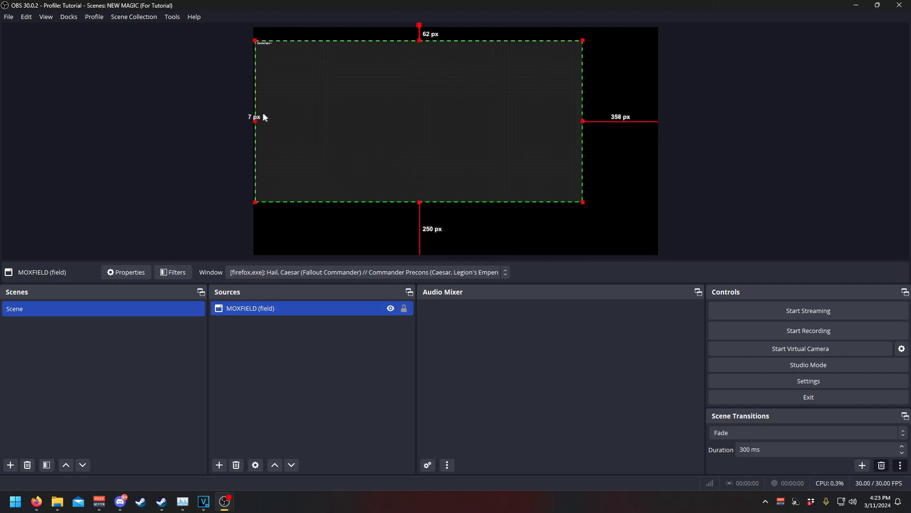
{"action": "left_click_drag", "start_coordinate": [253, 119], "coordinate": [254, 119]}
{"action": "left_click", "coordinate": [405, 309]}
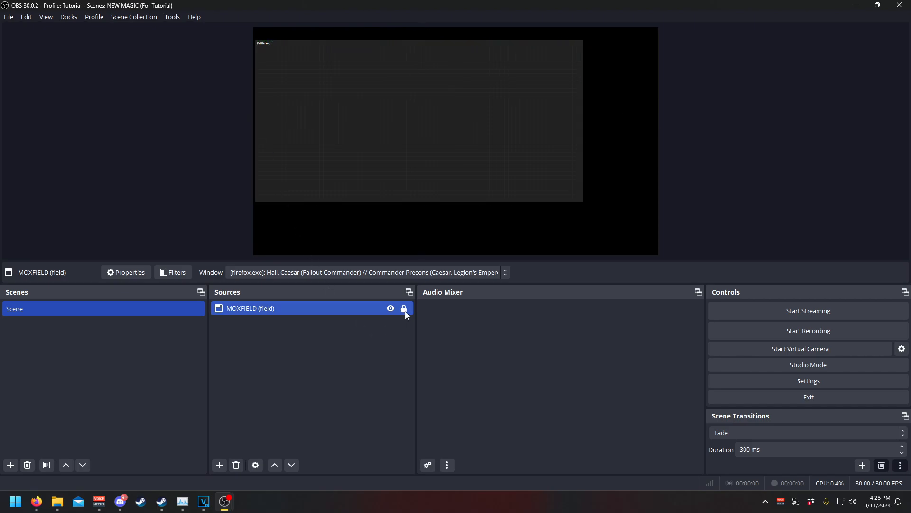
Unlock the cropped battlefield capture, fit it from the canvas's upper-left corner across the full canvas width, and lock it again.
{"action": "left_click", "coordinate": [405, 309]}
{"action": "left_click_drag", "start_coordinate": [409, 158], "coordinate": [406, 144]}
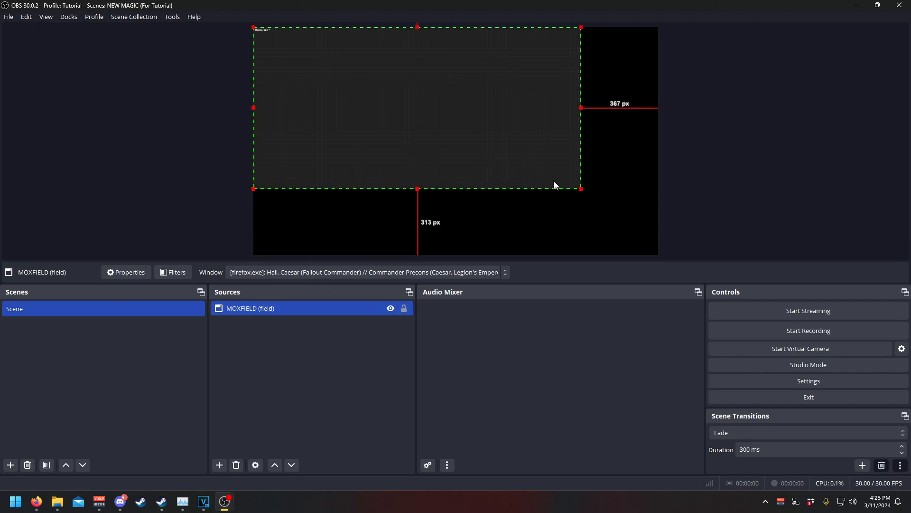
{"action": "left_click_drag", "start_coordinate": [580, 189], "coordinate": [636, 227]}
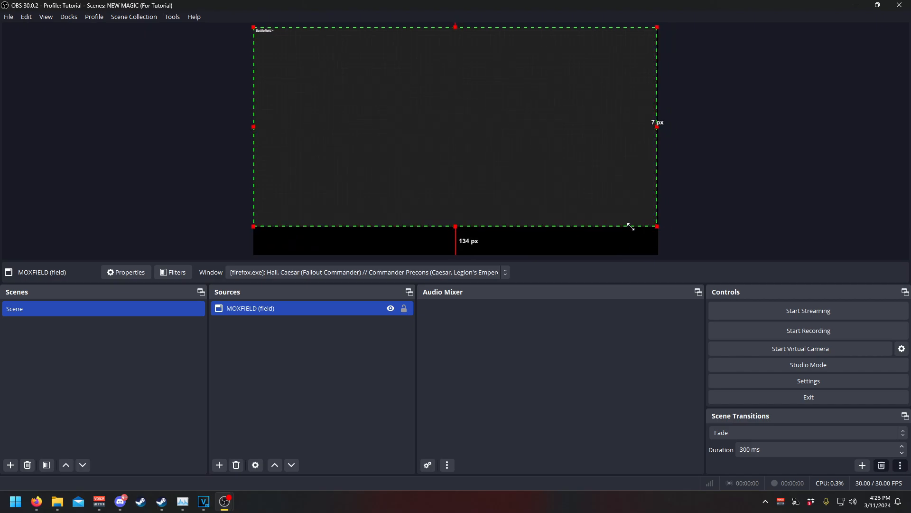
{"action": "left_click", "coordinate": [404, 308]}
{"action": "left_click", "coordinate": [404, 308]}
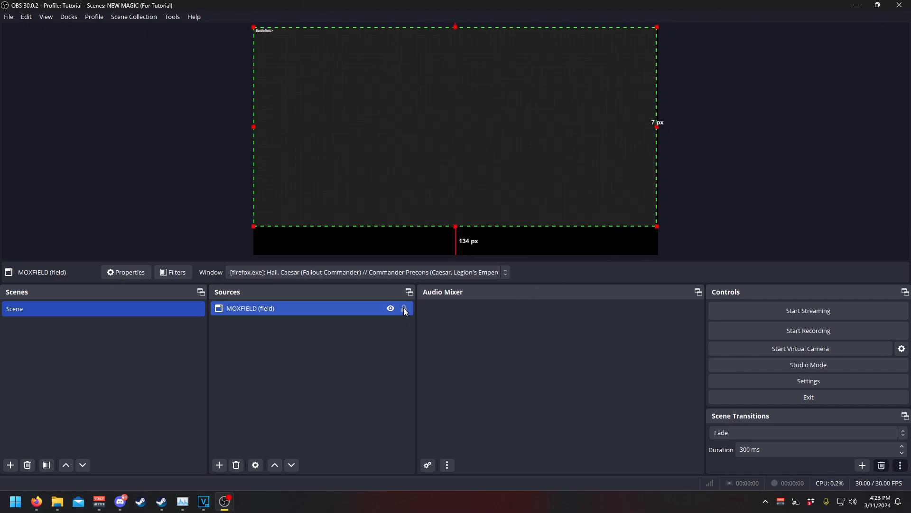
{"action": "left_click_drag", "start_coordinate": [656, 225], "coordinate": [659, 228]}
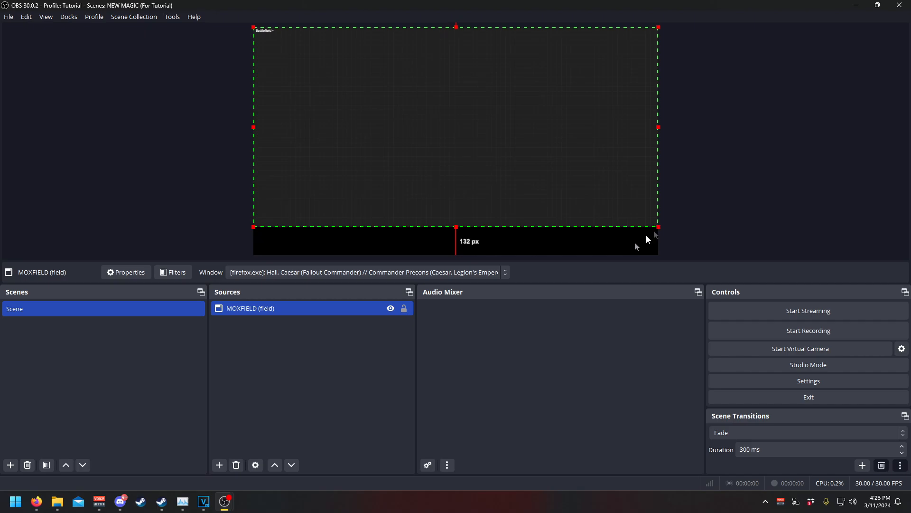
{"action": "left_click", "coordinate": [405, 308]}
Add a Window Capture source named MOXFIELD (LIB) that captures the Hail, Caesar playtest window in Firefox.
{"action": "left_click", "coordinate": [218, 465]}
{"action": "left_click", "coordinate": [241, 425]}
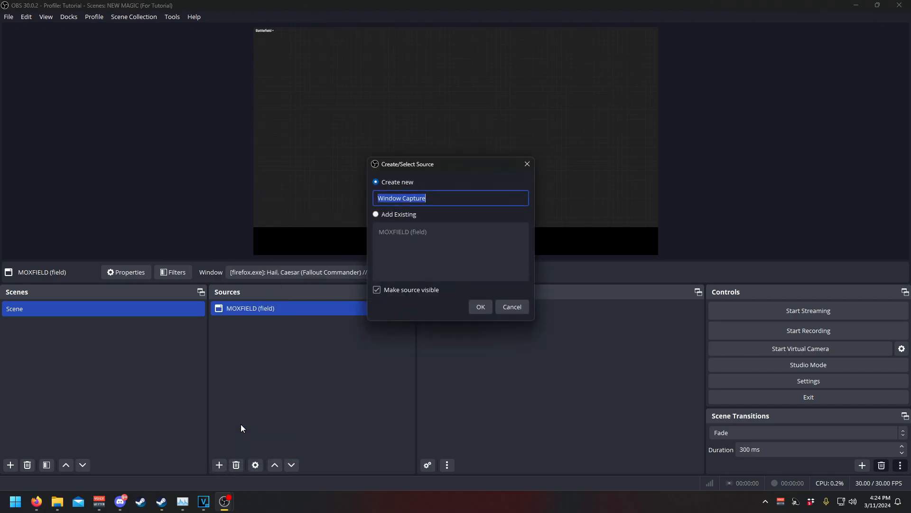
{"action": "type", "text": "MOXFIELD (LIB)"}
{"action": "key", "text": "Return"}
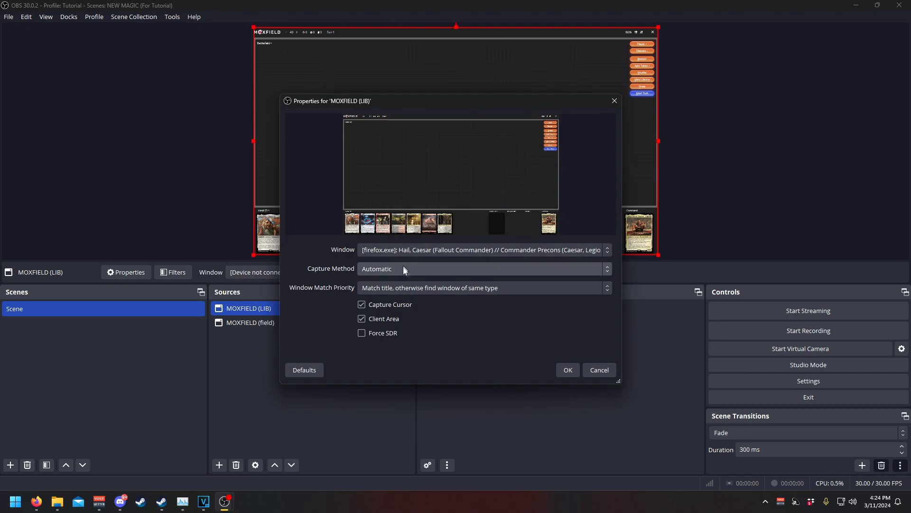
{"action": "left_click", "coordinate": [578, 373]}
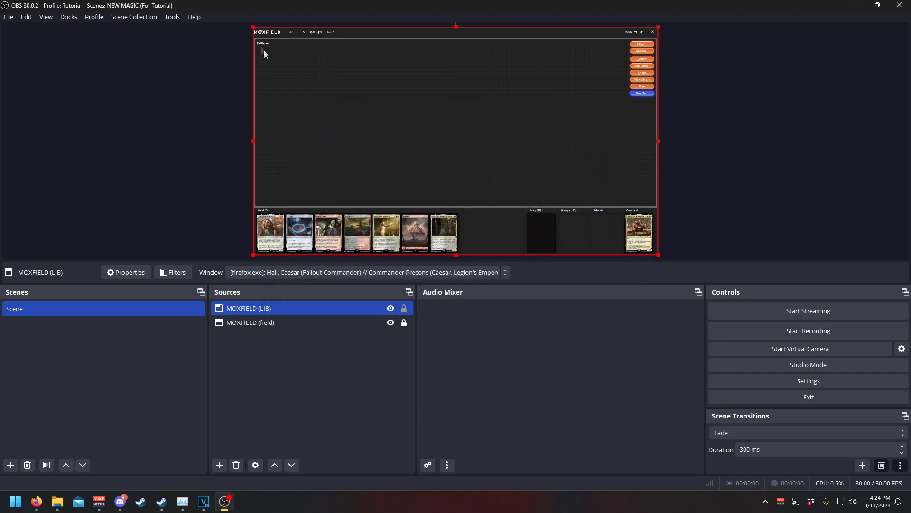
Crop the MOXFIELD (LIB) capture to the library-to-command-zone area, about 1283 px off its left and 857 px off its top, and lock it.
{"action": "left_click_drag", "start_coordinate": [252, 26], "coordinate": [524, 208]}
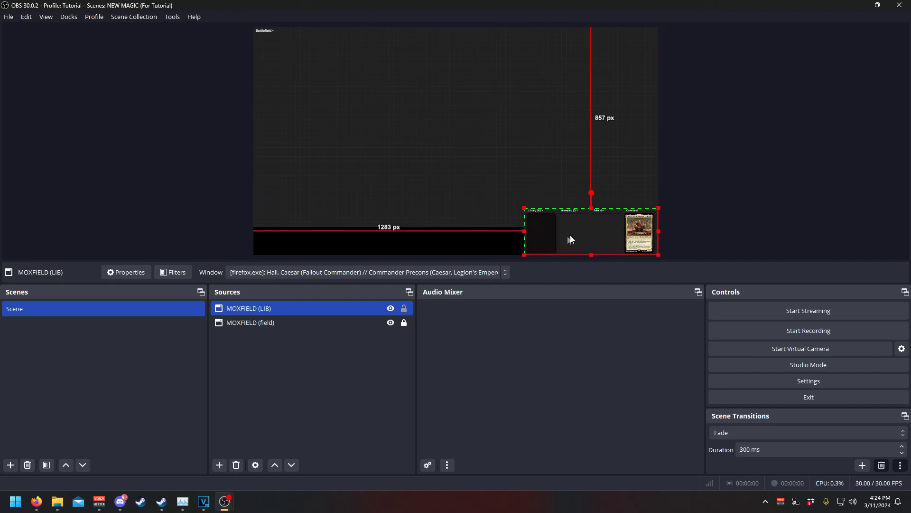
{"action": "left_click", "coordinate": [404, 309]}
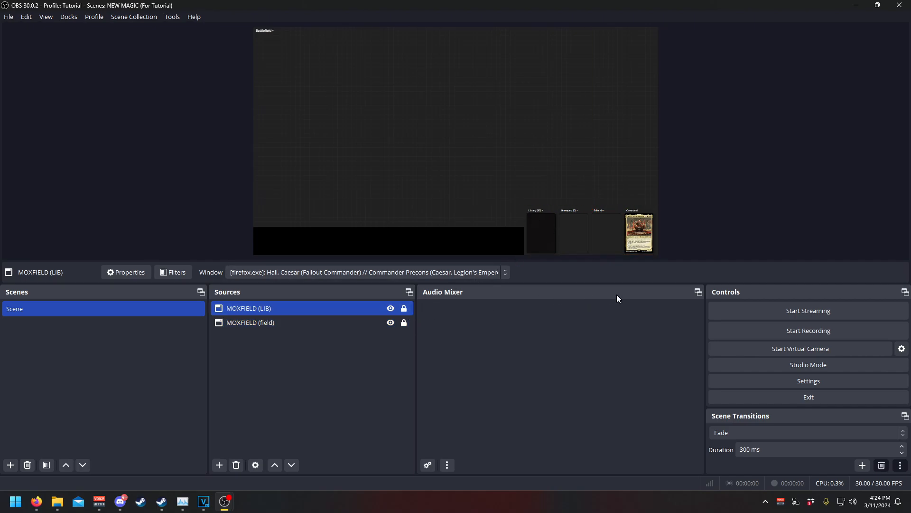
{"action": "left_click_drag", "start_coordinate": [683, 190], "coordinate": [593, 152]}
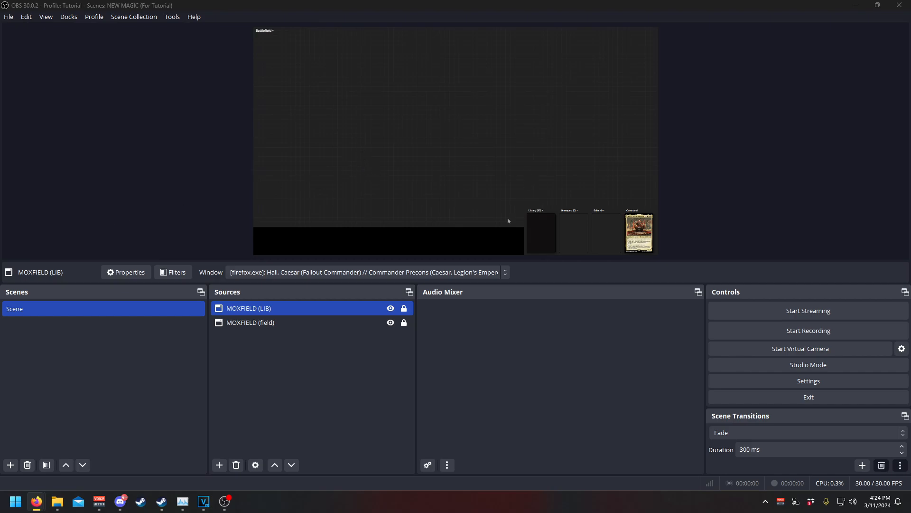
{"action": "left_click_drag", "start_coordinate": [665, 158], "coordinate": [494, 247]}
Add another Window Capture source named MF (HAND) for the same Firefox playtest window.
{"action": "left_click", "coordinate": [219, 465]}
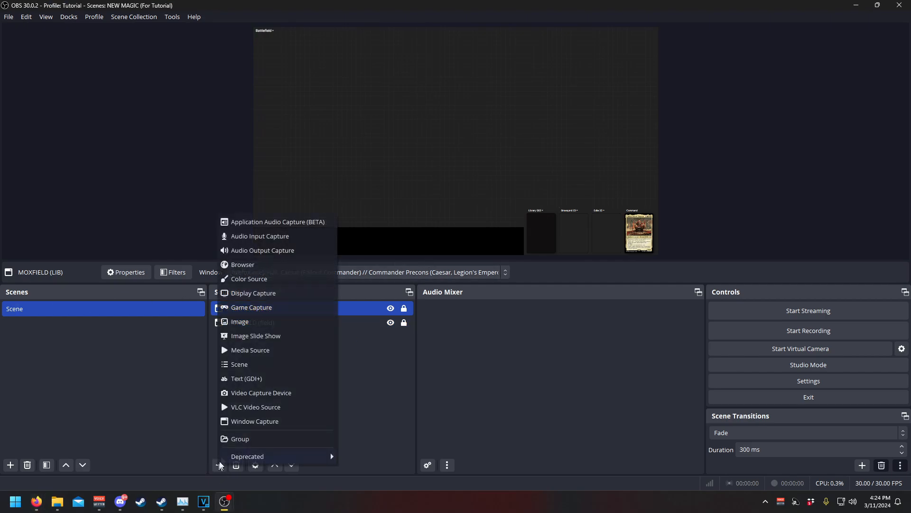
{"action": "left_click", "coordinate": [239, 426]}
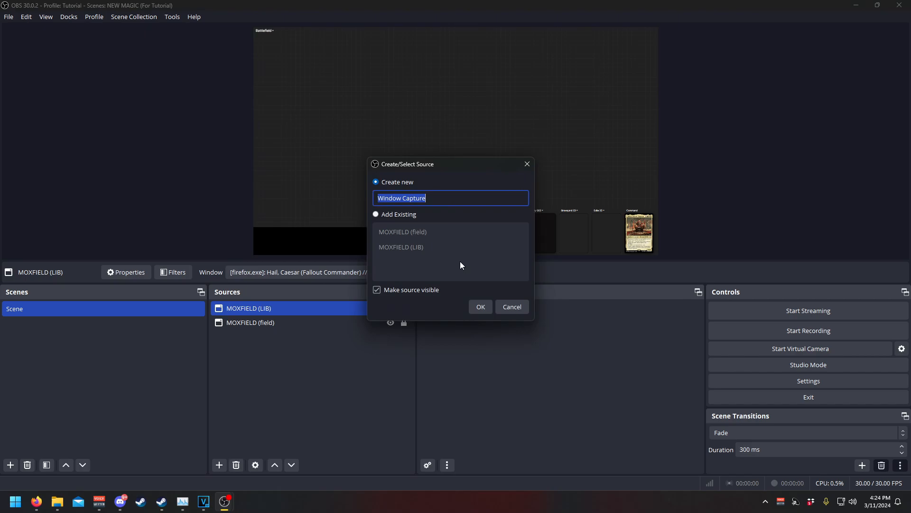
{"action": "type", "text": "MF (HAND)"}
{"action": "key", "text": "Return"}
{"action": "left_click", "coordinate": [568, 370]}
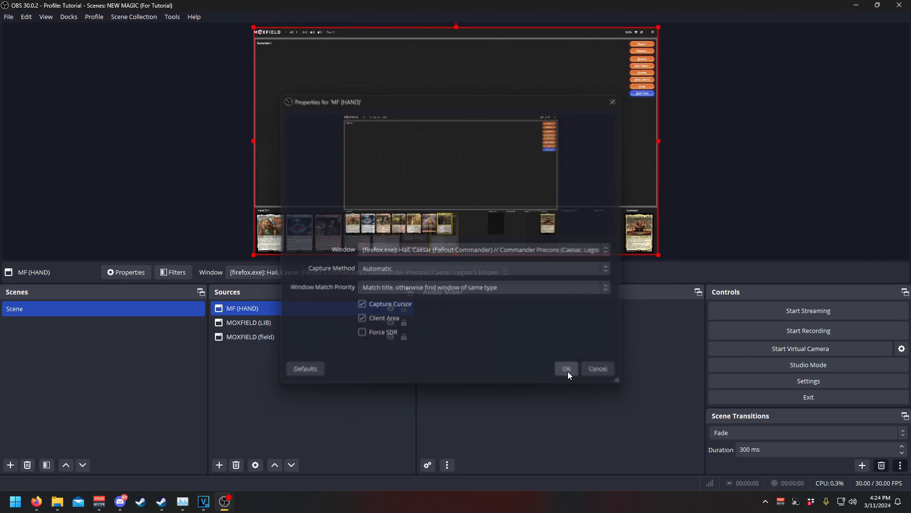
Crop the MF (HAND) capture to the hand counter, enlarge it to about 952 px below the canvas top, and lock it.
{"action": "left_click_drag", "start_coordinate": [657, 32], "coordinate": [289, 208]}
{"action": "left_click_drag", "start_coordinate": [288, 255], "coordinate": [334, 243]}
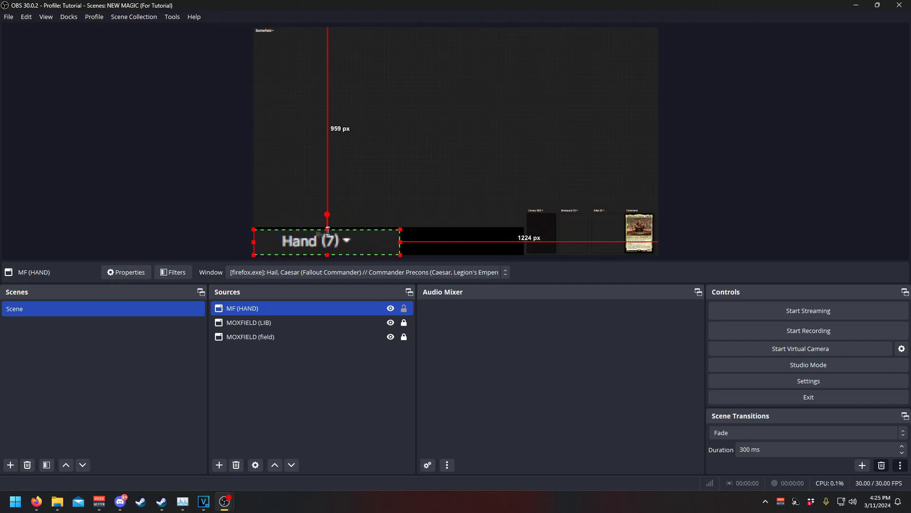
{"action": "left_click_drag", "start_coordinate": [253, 228], "coordinate": [247, 227]}
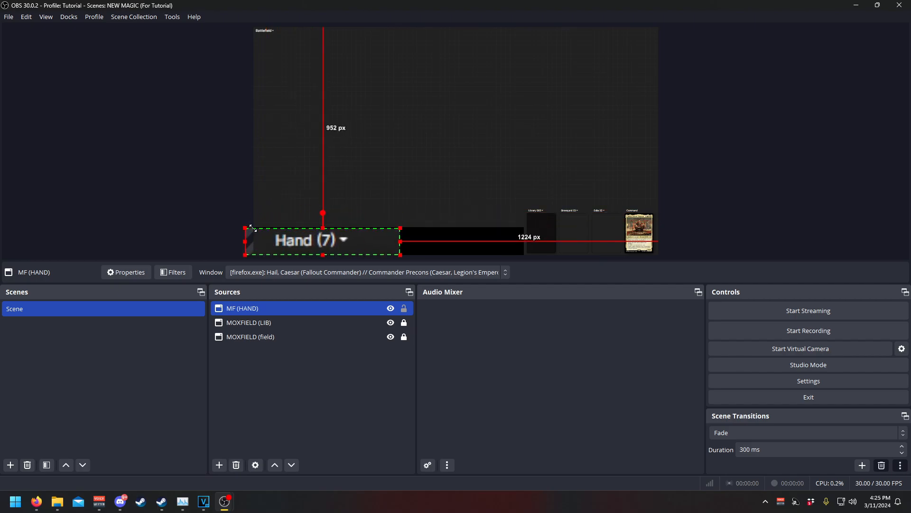
{"action": "left_click", "coordinate": [404, 308]}
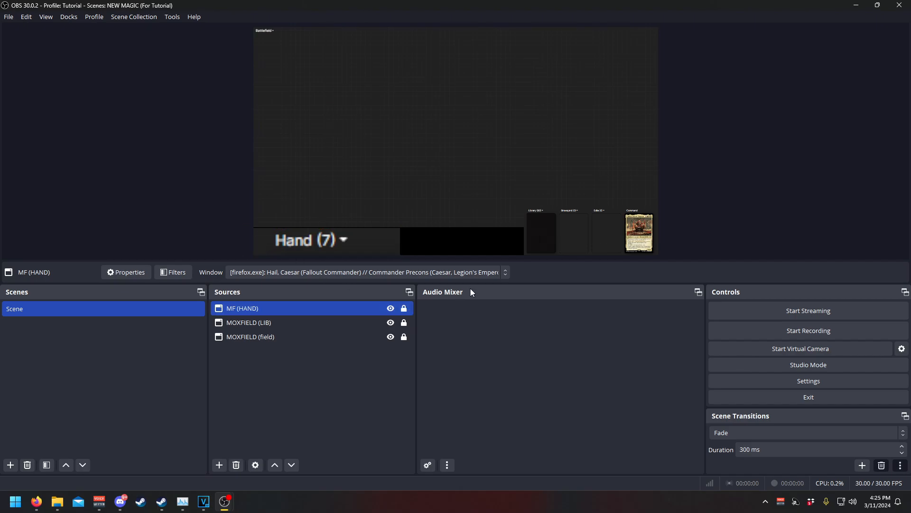
Enlarge the hand counter capture slightly to about 950 px below the canvas top, relock it, and send it beneath the other sources.
{"action": "left_click", "coordinate": [404, 308]}
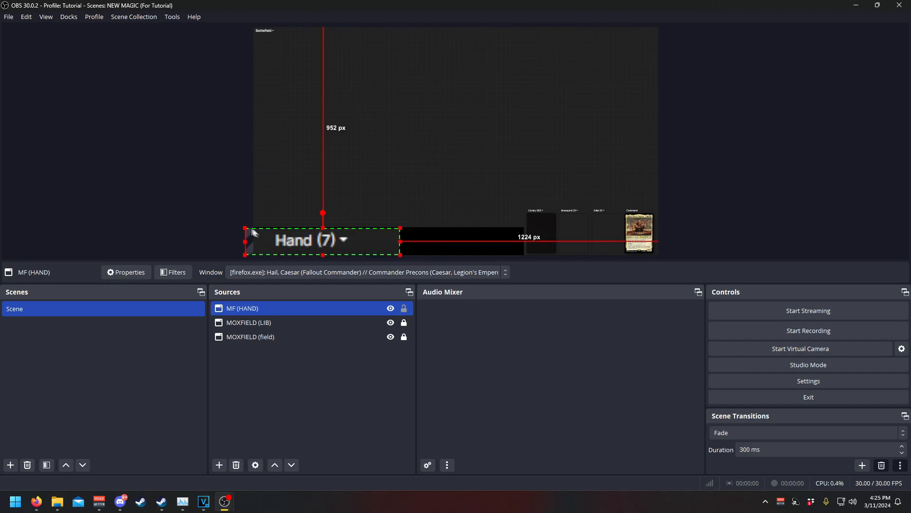
{"action": "left_click_drag", "start_coordinate": [245, 227], "coordinate": [242, 227]}
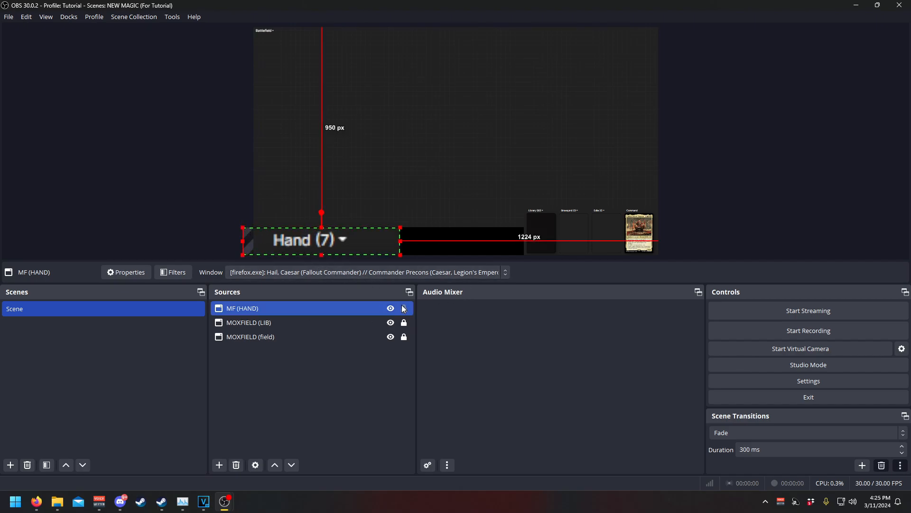
{"action": "left_click", "coordinate": [404, 308]}
{"action": "key", "text": "ctrl+End"}
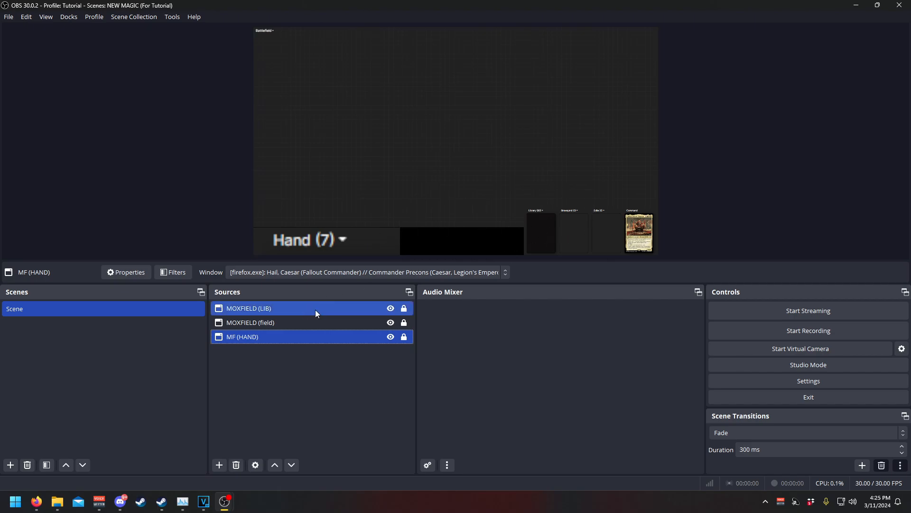
Add space logo.png as an Image source behind the captures, fit it over the black gap beside the hand counter, and lock it.
{"action": "left_click", "coordinate": [222, 469]}
{"action": "left_click", "coordinate": [247, 330]}
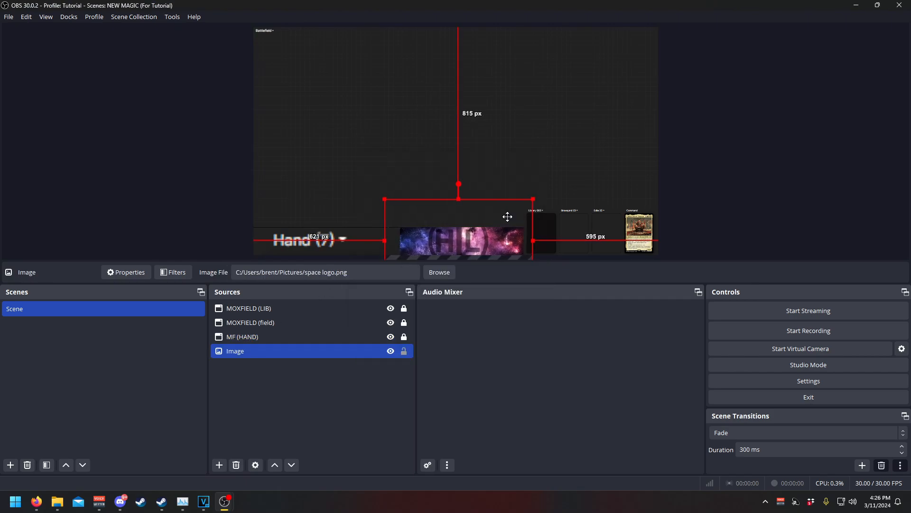
{"action": "left_click", "coordinate": [404, 351]}
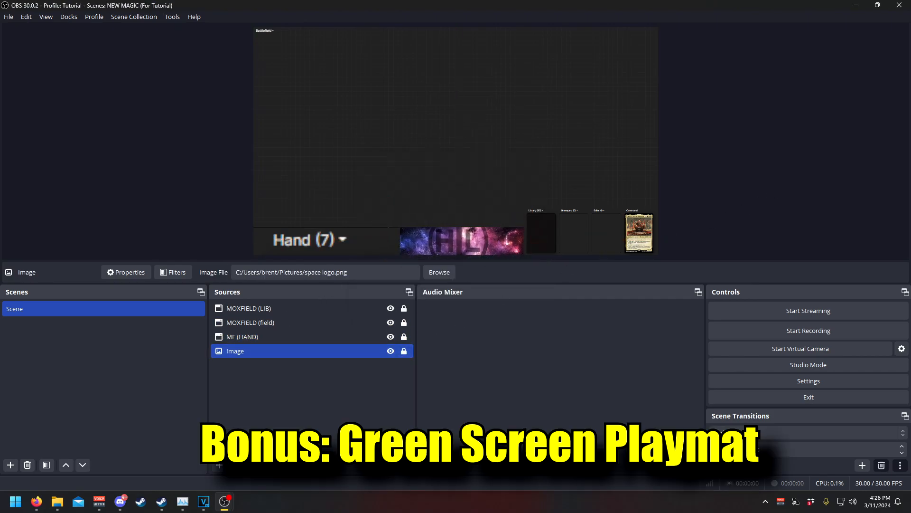
Give Moxfield's battlefield a solid green background and add a Chroma Key filter keyed to green on the MOXFIELD (field) capture.
{"action": "left_click", "coordinate": [36, 501]}
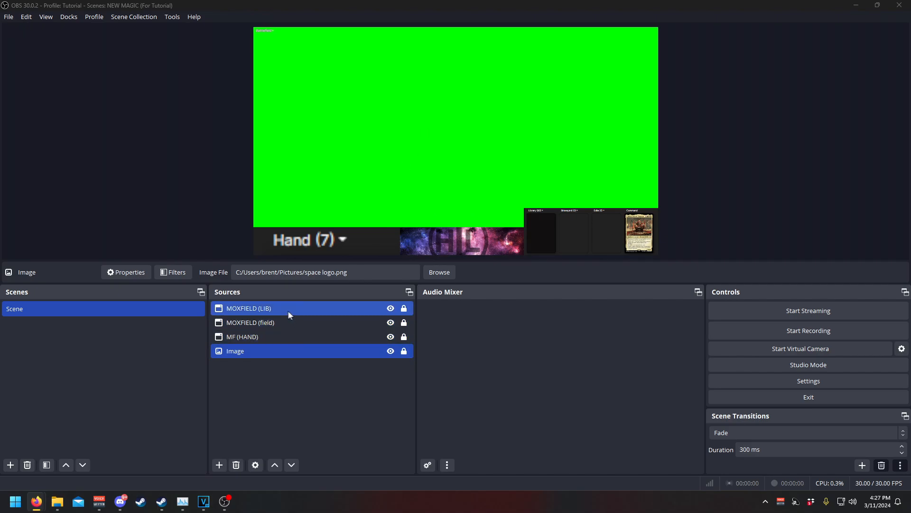
{"action": "left_click", "coordinate": [290, 321]}
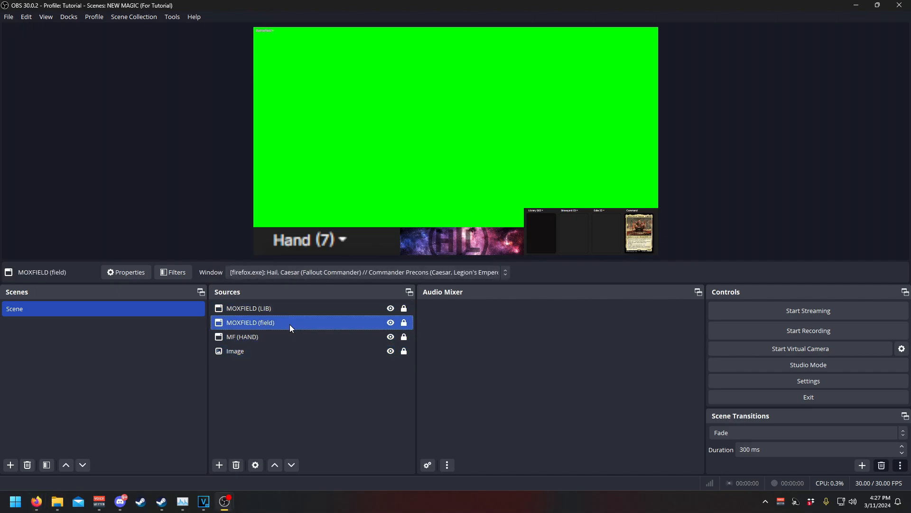
{"action": "right_click", "coordinate": [290, 324]}
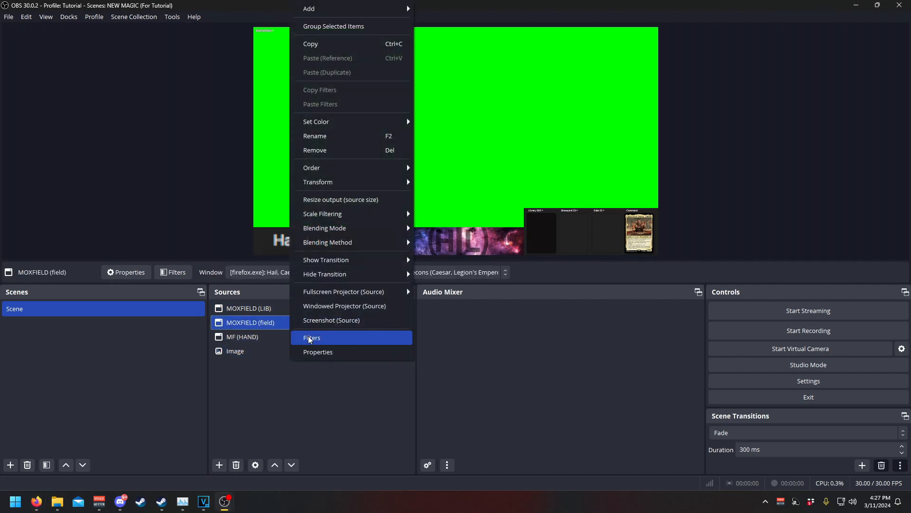
{"action": "left_click", "coordinate": [309, 338]}
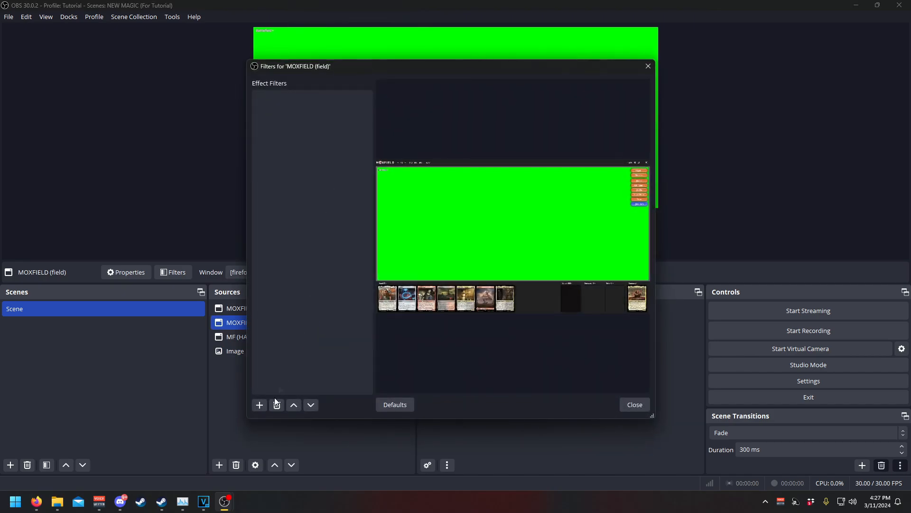
{"action": "left_click", "coordinate": [265, 409]}
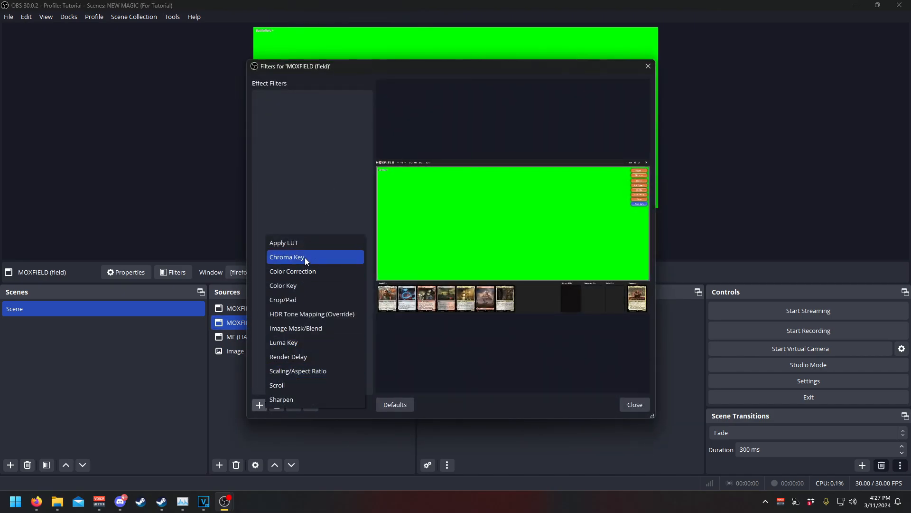
{"action": "left_click", "coordinate": [305, 257]}
{"action": "left_click", "coordinate": [428, 257]}
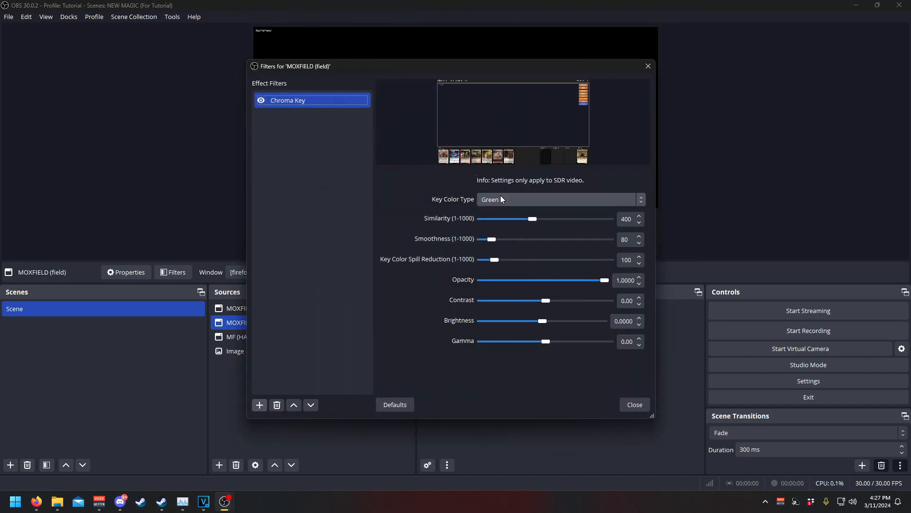
{"action": "left_click", "coordinate": [636, 405]}
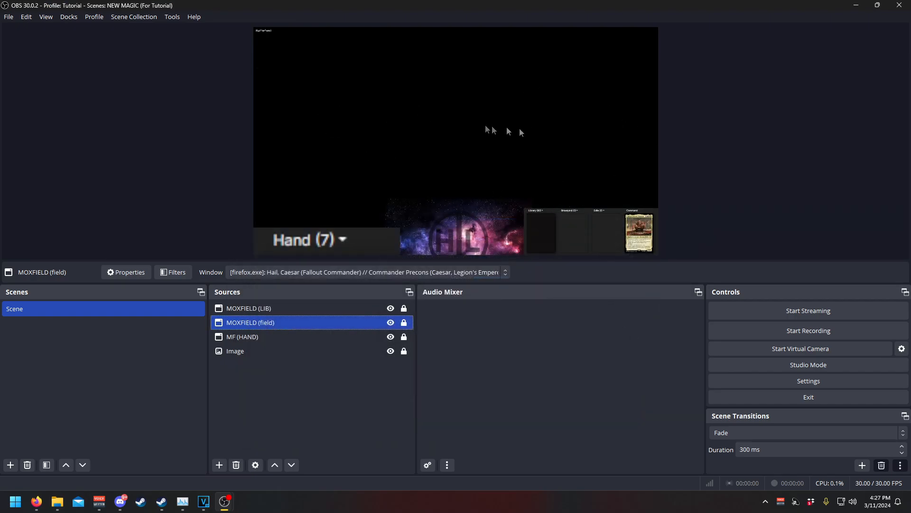
Add the existing Image source again at full canvas size and place it at the bottom of the source order as a playmat.
{"action": "left_click", "coordinate": [219, 464]}
{"action": "left_click", "coordinate": [264, 327]}
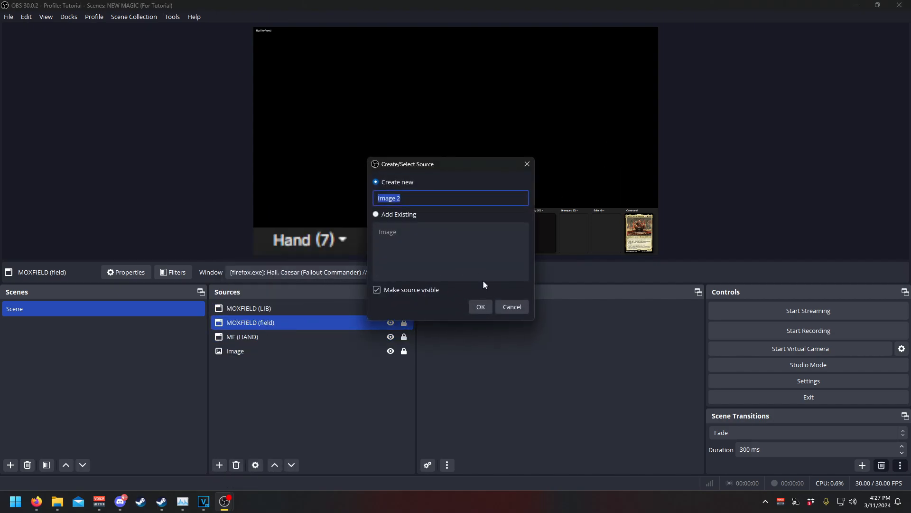
{"action": "left_click", "coordinate": [375, 214]}
{"action": "left_click", "coordinate": [394, 231]}
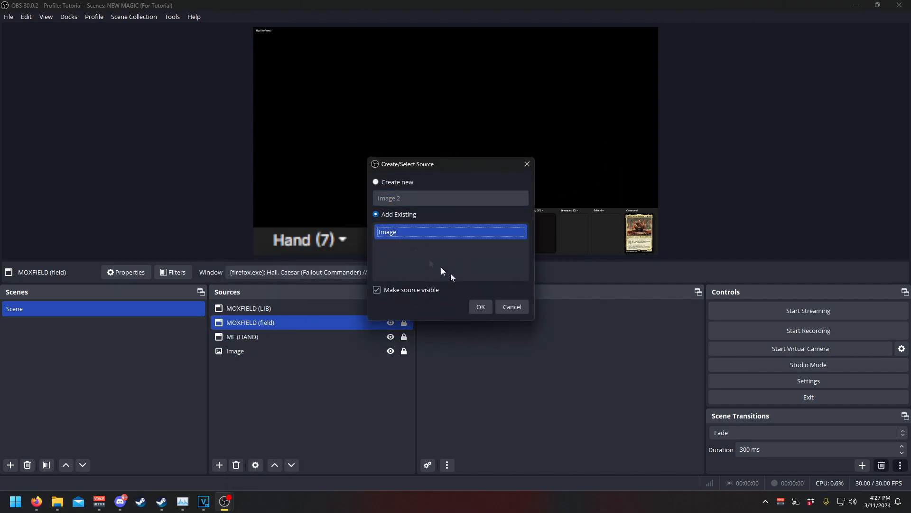
{"action": "left_click", "coordinate": [475, 306]}
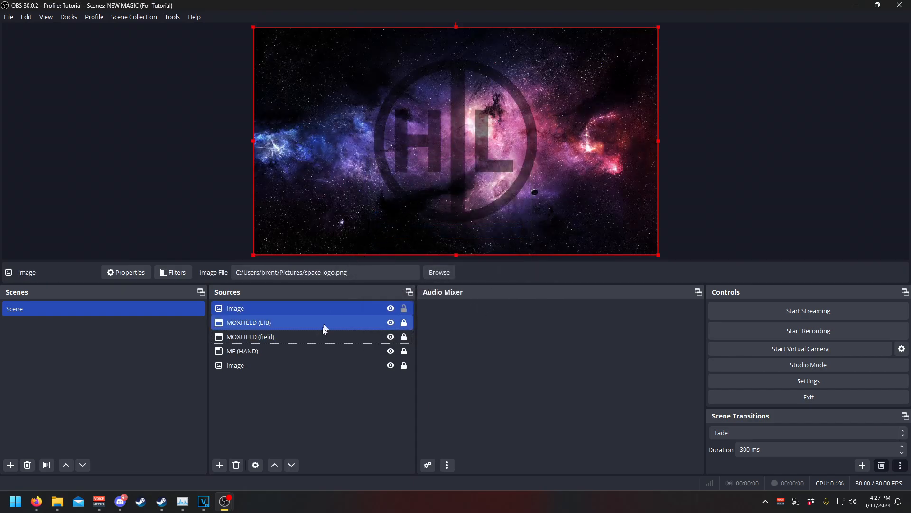
{"action": "left_click_drag", "start_coordinate": [286, 310], "coordinate": [282, 376]}
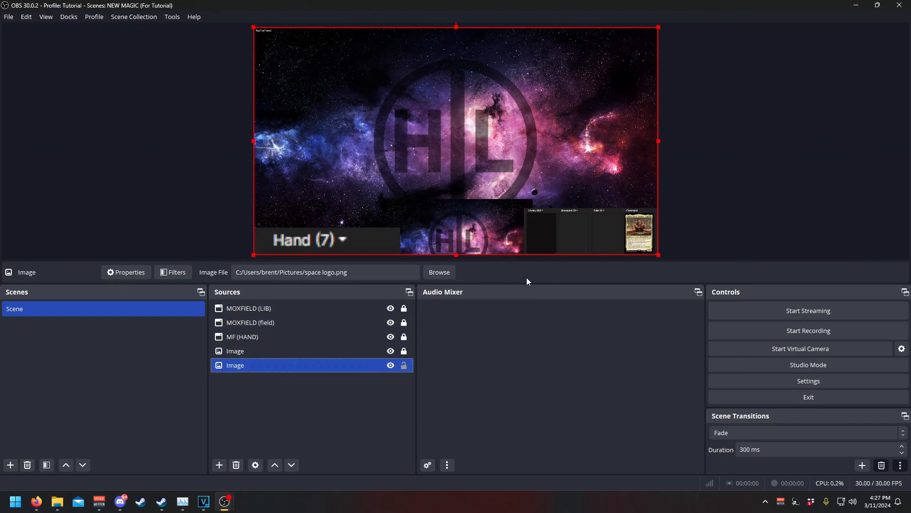
Toggle the small logo image off and back on, and hide the full-canvas playmat image.
{"action": "left_click", "coordinate": [390, 354]}
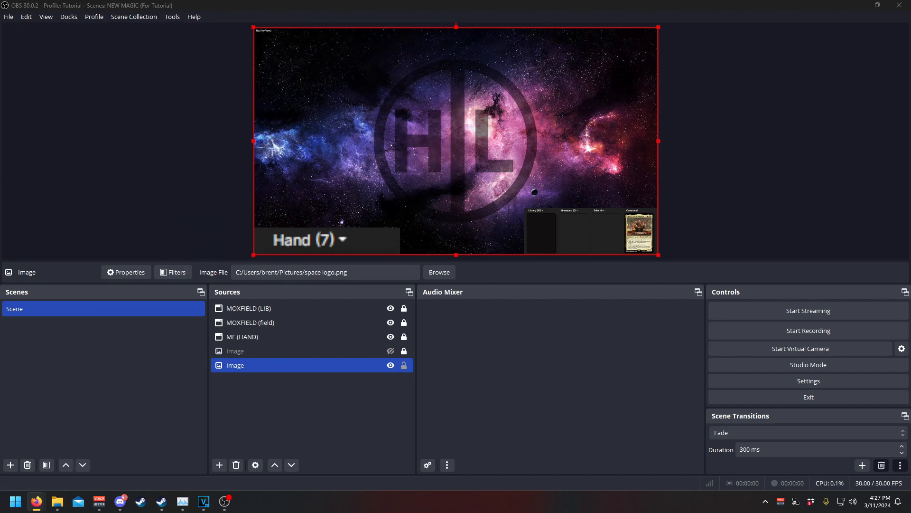
{"action": "left_click", "coordinate": [391, 350]}
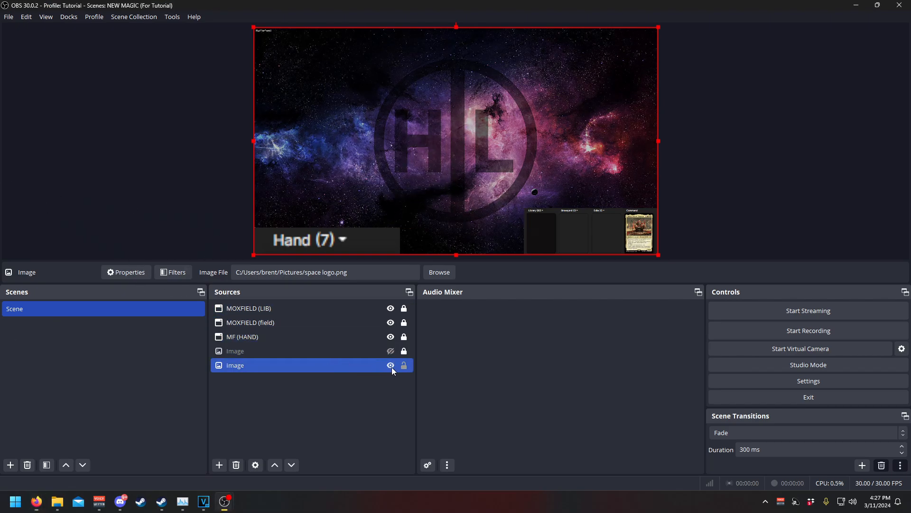
{"action": "left_click", "coordinate": [391, 365]}
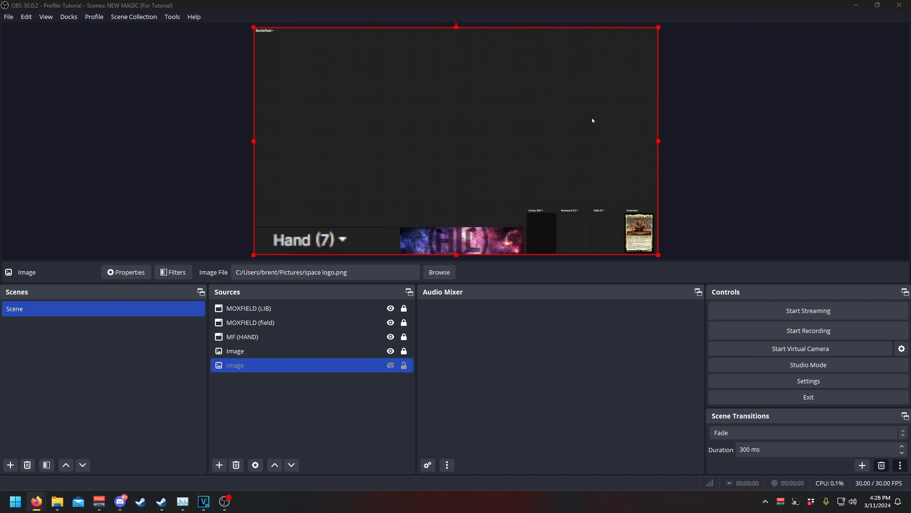
Start the virtual camera, and create a private Commander game named "ex" in SpellTable.
{"action": "left_click", "coordinate": [793, 351]}
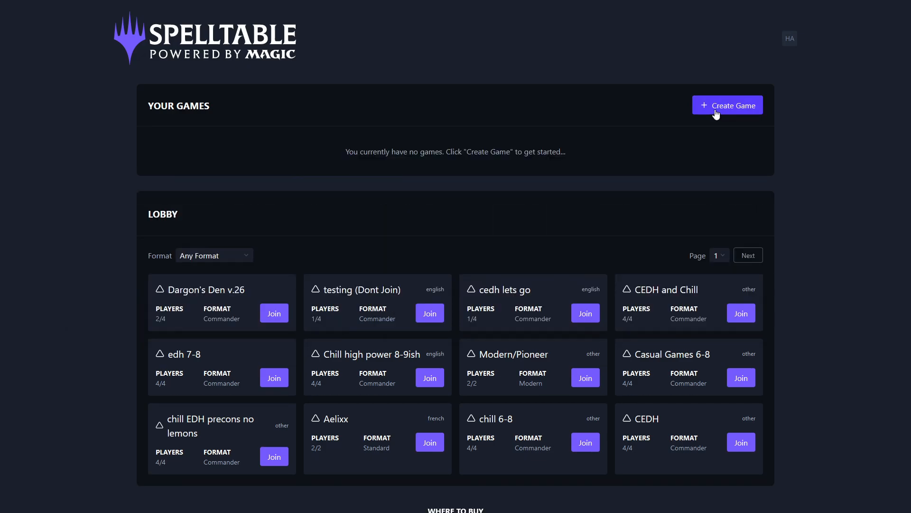
{"action": "left_click", "coordinate": [716, 114]}
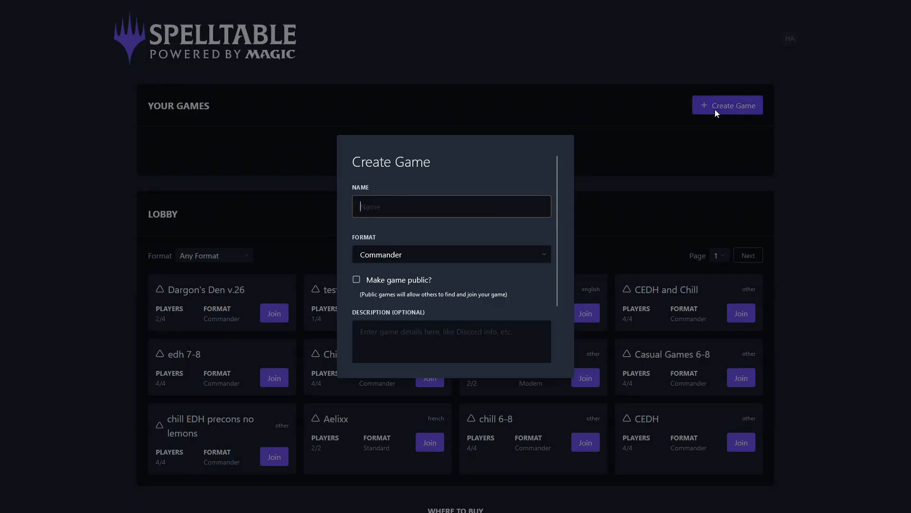
{"action": "type", "text": "ex"}
{"action": "scroll", "coordinate": [443, 240], "scroll_direction": "down", "scroll_amount": 2}
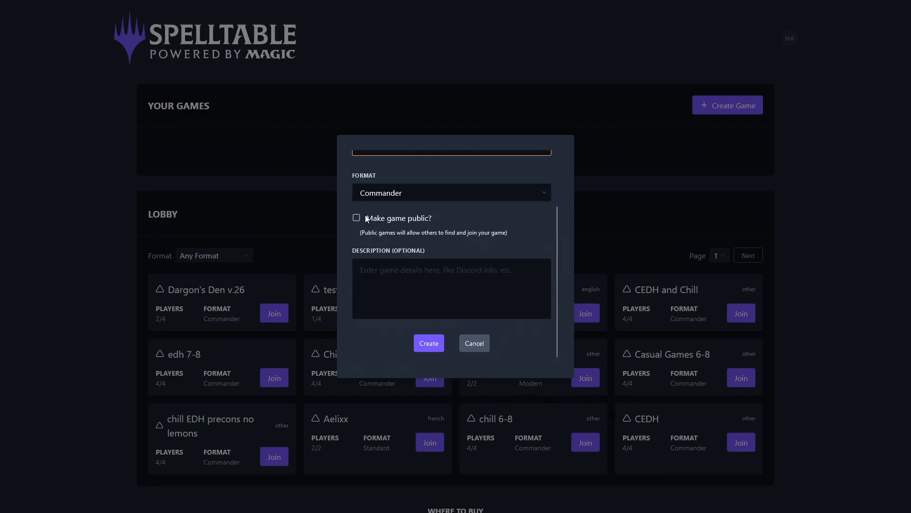
{"action": "left_click", "coordinate": [431, 343]}
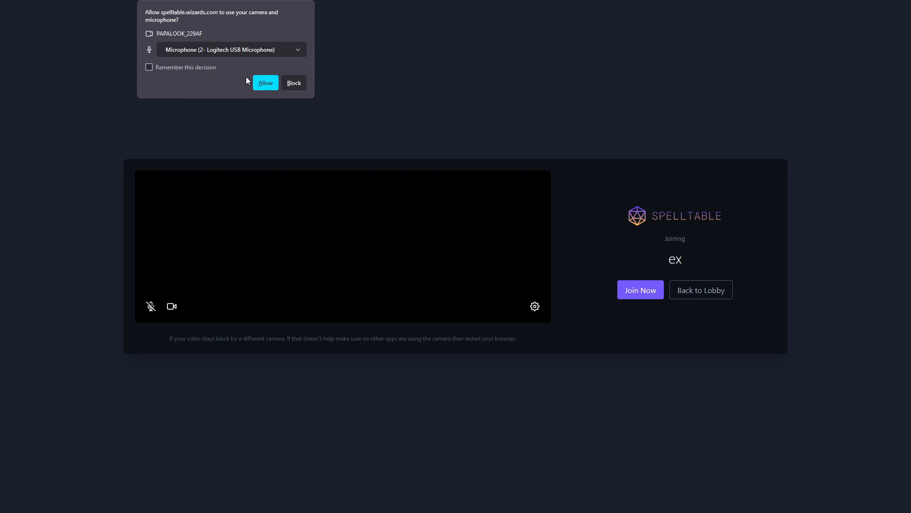
Allow camera and microphone access for SpellTable and use OBS Virtual Camera as the camera source.
{"action": "left_click", "coordinate": [264, 86]}
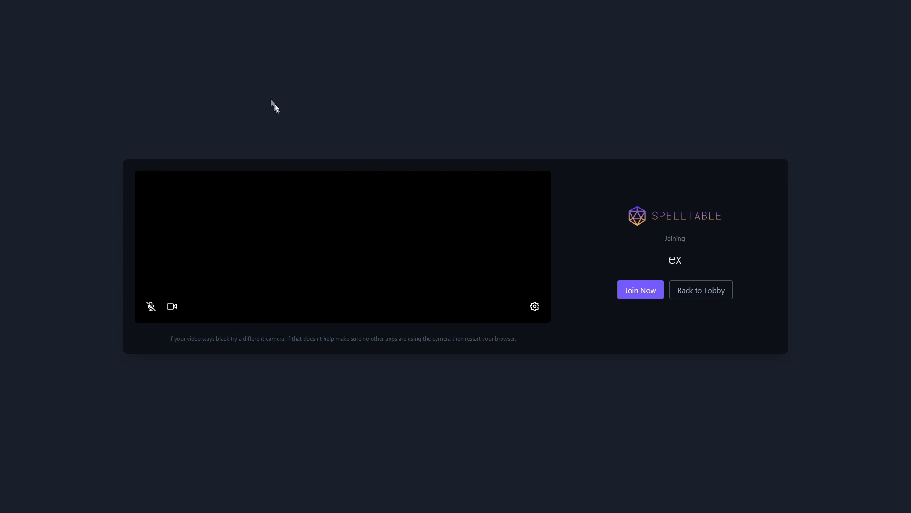
{"action": "left_click", "coordinate": [535, 306]}
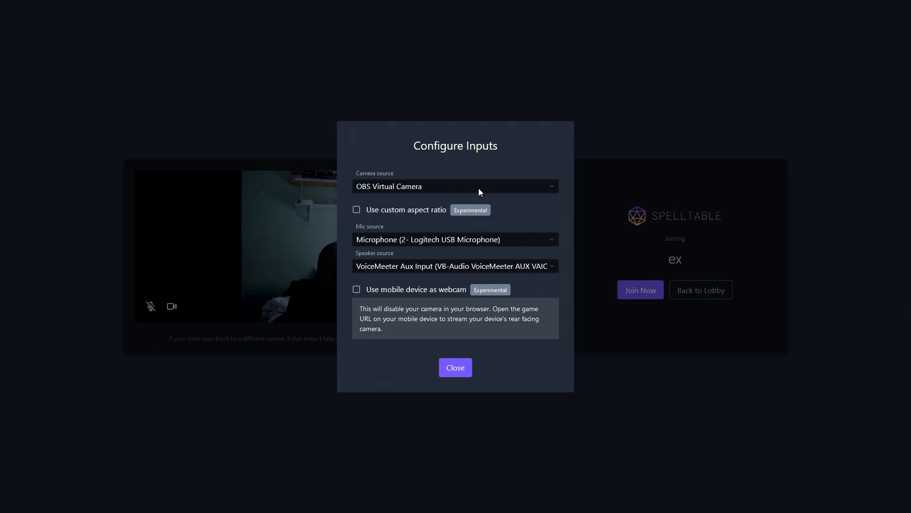
{"action": "left_click", "coordinate": [459, 375]}
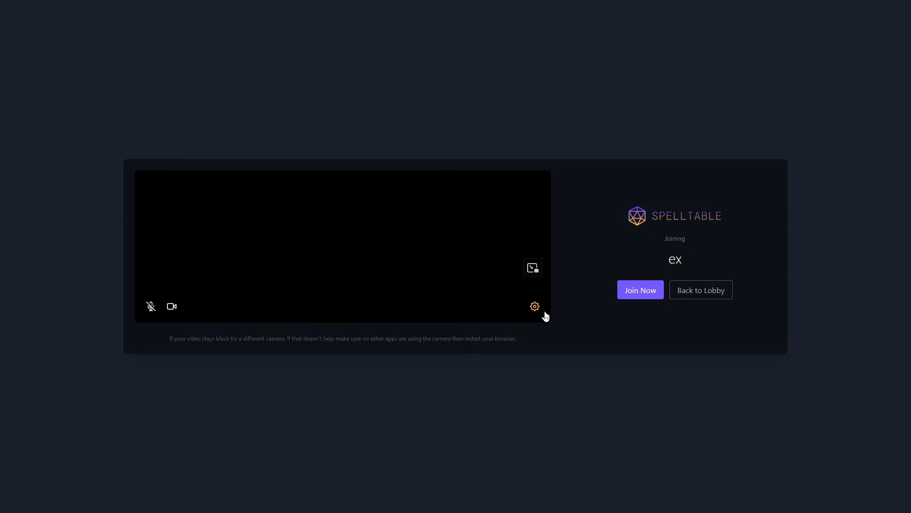
Join the game "ex" and allow it to use OBS Virtual Camera.
{"action": "left_click", "coordinate": [643, 290]}
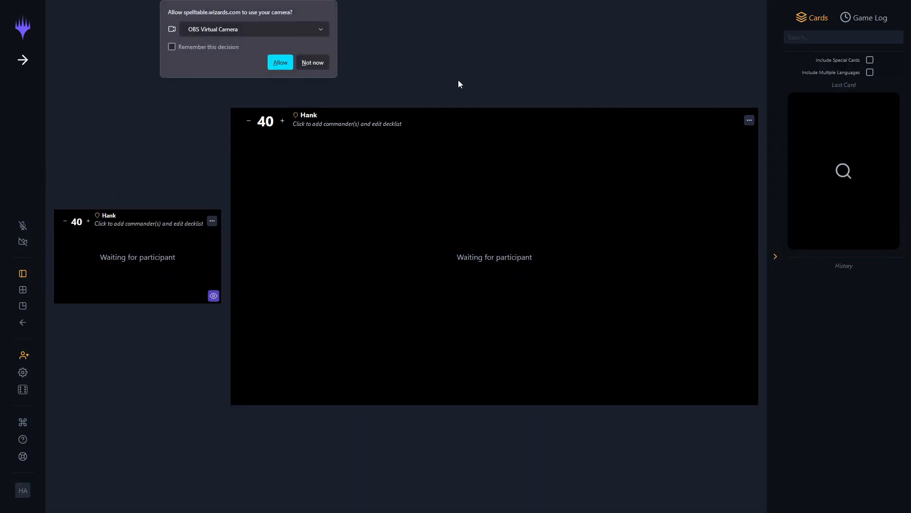
{"action": "left_click", "coordinate": [263, 31]}
{"action": "left_click", "coordinate": [263, 31]}
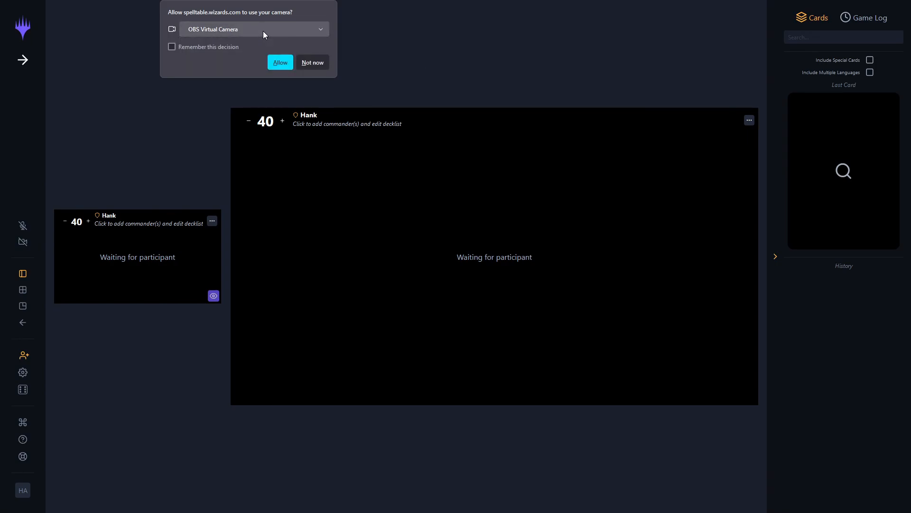
{"action": "left_click", "coordinate": [280, 62]}
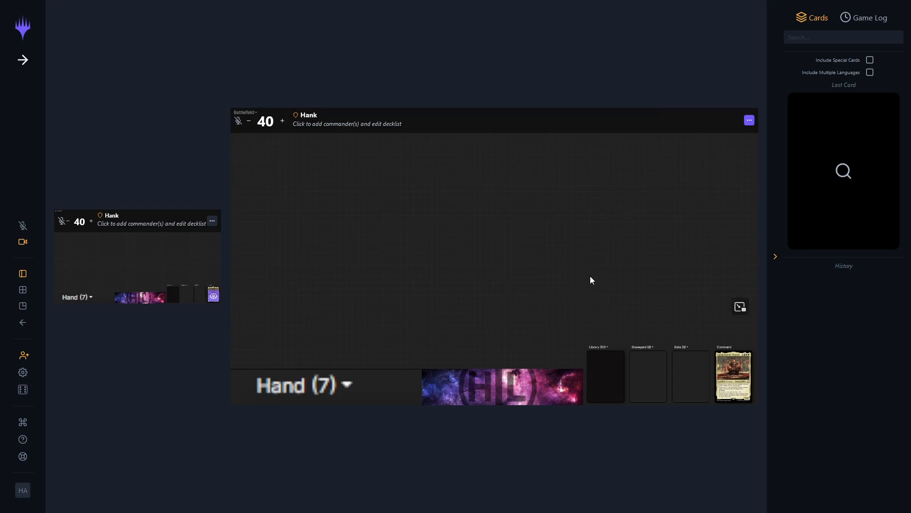
Test the camera feed by moving four cards from the hand onto the battlefield and returning them to the hand.
{"action": "left_click_drag", "start_coordinate": [411, 387], "coordinate": [403, 278]}
{"action": "left_click_drag", "start_coordinate": [334, 387], "coordinate": [331, 291]}
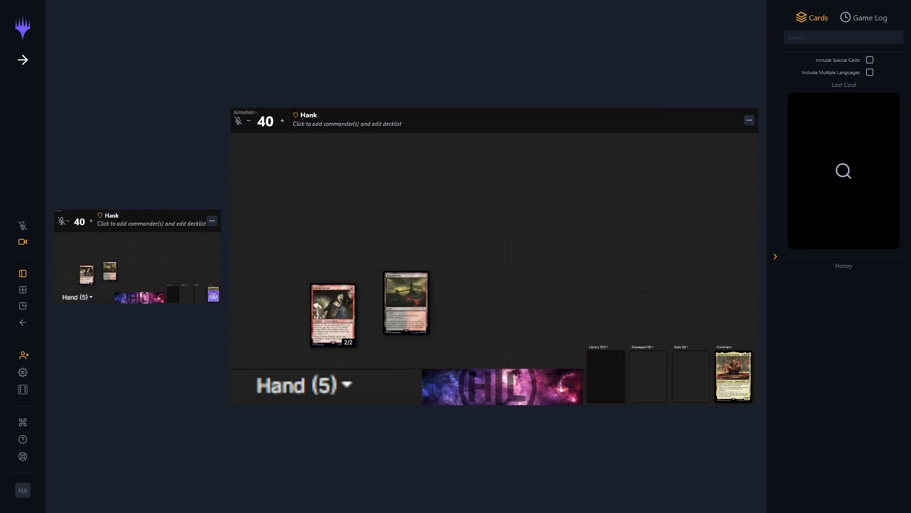
{"action": "left_click_drag", "start_coordinate": [458, 387], "coordinate": [463, 290]}
{"action": "left_click_drag", "start_coordinate": [361, 387], "coordinate": [438, 231]}
{"action": "left_click_drag", "start_coordinate": [363, 259], "coordinate": [363, 396]}
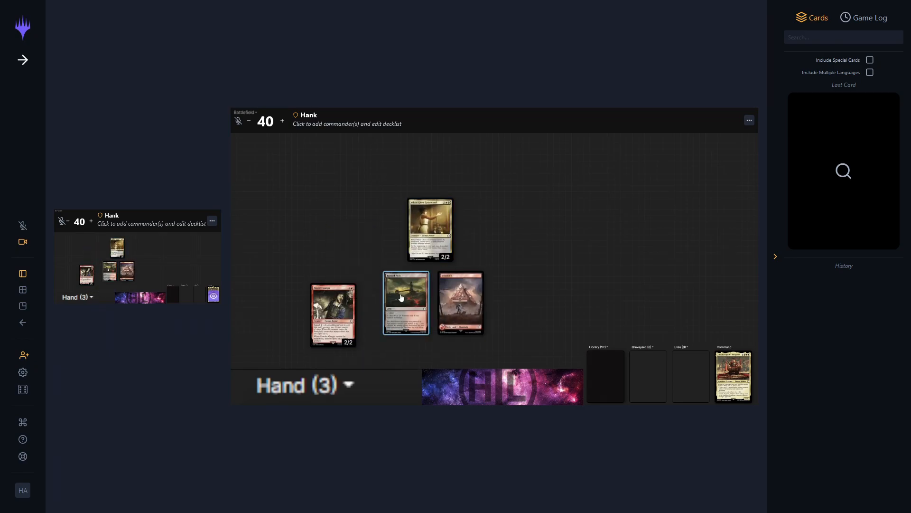
{"action": "left_click_drag", "start_coordinate": [406, 304], "coordinate": [401, 386]}
{"action": "left_click_drag", "start_coordinate": [333, 316], "coordinate": [330, 385]}
{"action": "left_click_drag", "start_coordinate": [462, 316], "coordinate": [456, 386]}
{"action": "left_click_drag", "start_coordinate": [431, 245], "coordinate": [430, 385]}
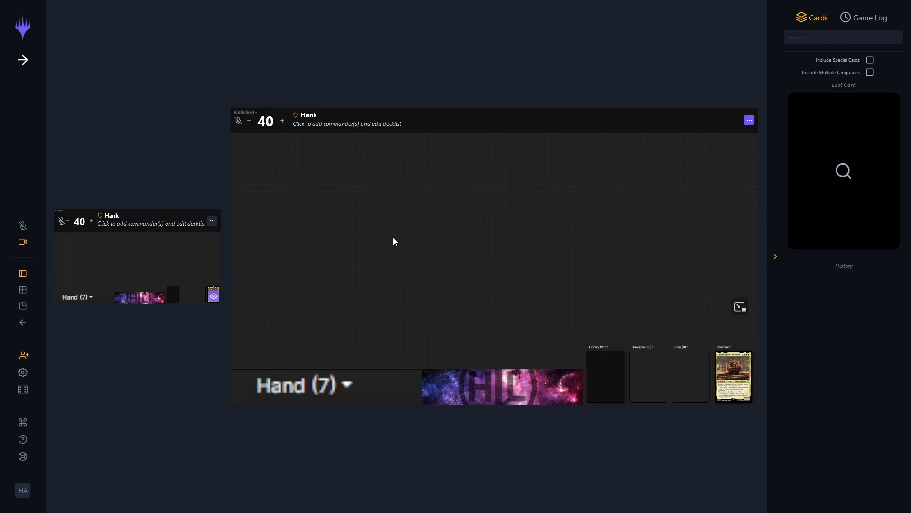
Try out lowering and raising the player's life total in the game.
{"action": "key", "text": "Right"}
{"action": "key", "text": "Left"}
{"action": "key", "text": "Down"}
{"action": "key", "text": "Up"}
{"action": "key", "text": "Down"}
{"action": "key", "text": "Up"}
{"action": "key", "text": "Down"}
{"action": "key", "text": "Up"}
{"action": "key", "text": "Up"}
{"action": "key", "text": "Down"}
{"action": "key", "text": "Up"}
{"action": "key", "text": "Down"}
{"action": "key", "text": "Up"}
{"action": "key", "text": "Down"}
{"action": "key", "text": "Down"}
{"action": "key", "text": "Down"}
{"action": "key", "text": "Up"}
{"action": "key", "text": "Up"}
{"action": "key", "text": "Up"}
{"action": "key", "text": "Up"}
{"action": "key", "text": "Down"}
{"action": "key", "text": "Down"}
{"action": "key", "text": "Right"}
{"action": "key", "text": "Left"}
Search the commander list for "cae" and set Caesar, Legion's Emperor as the player's commander.
{"action": "left_click", "coordinate": [124, 229]}
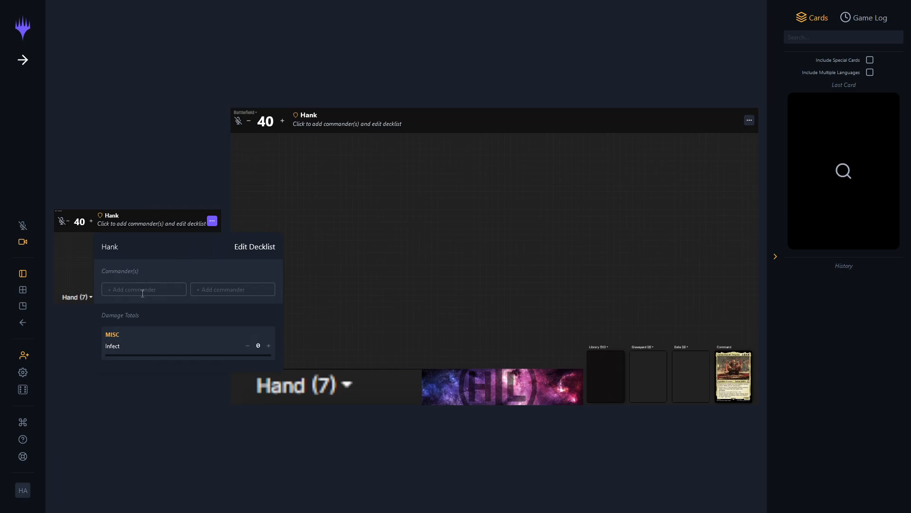
{"action": "type", "text": "cae"}
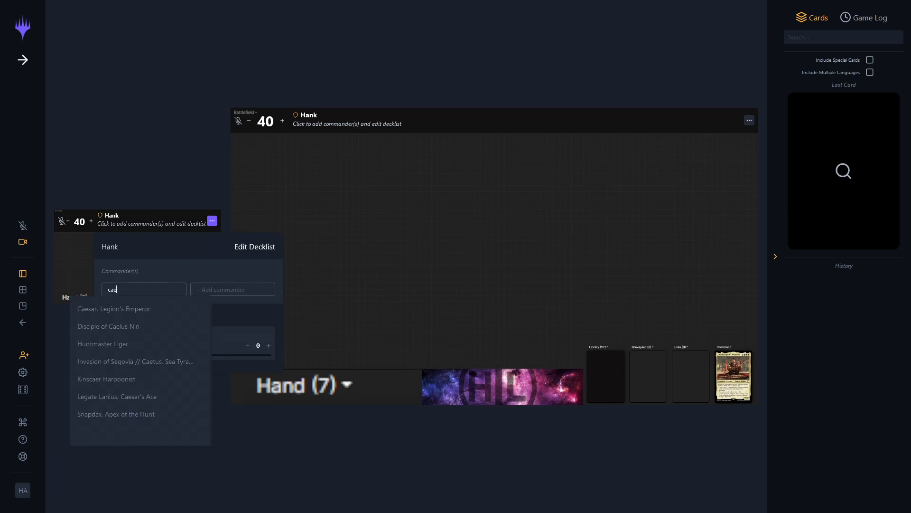
{"action": "left_click", "coordinate": [136, 308]}
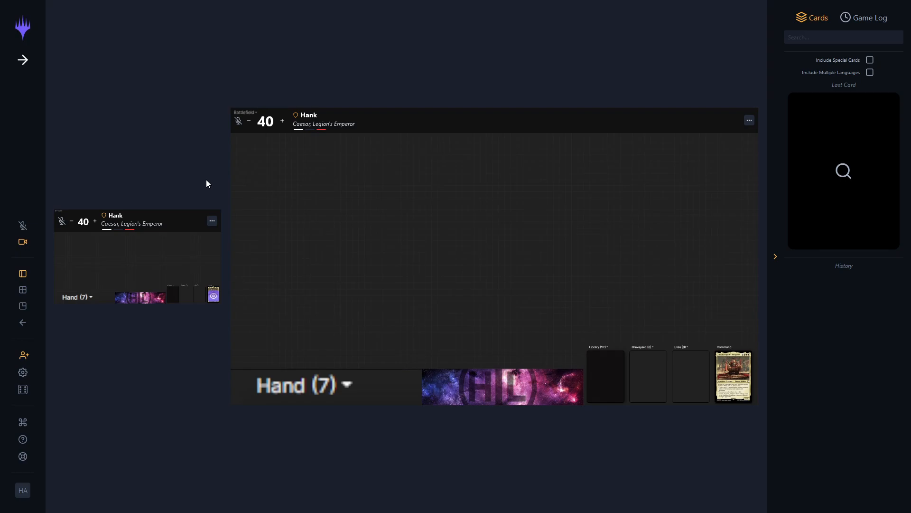
View the game's invite link for other players and close the invitation.
{"action": "left_click", "coordinate": [26, 360]}
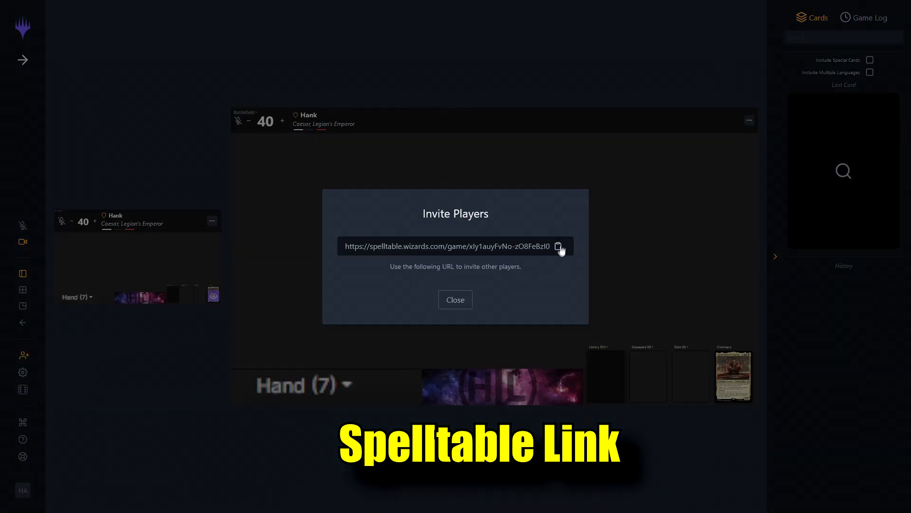
{"action": "left_click", "coordinate": [455, 300]}
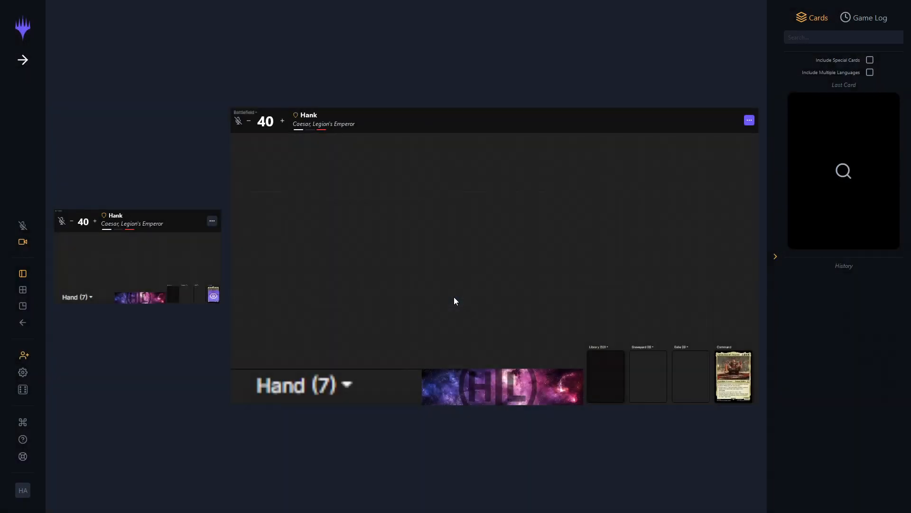